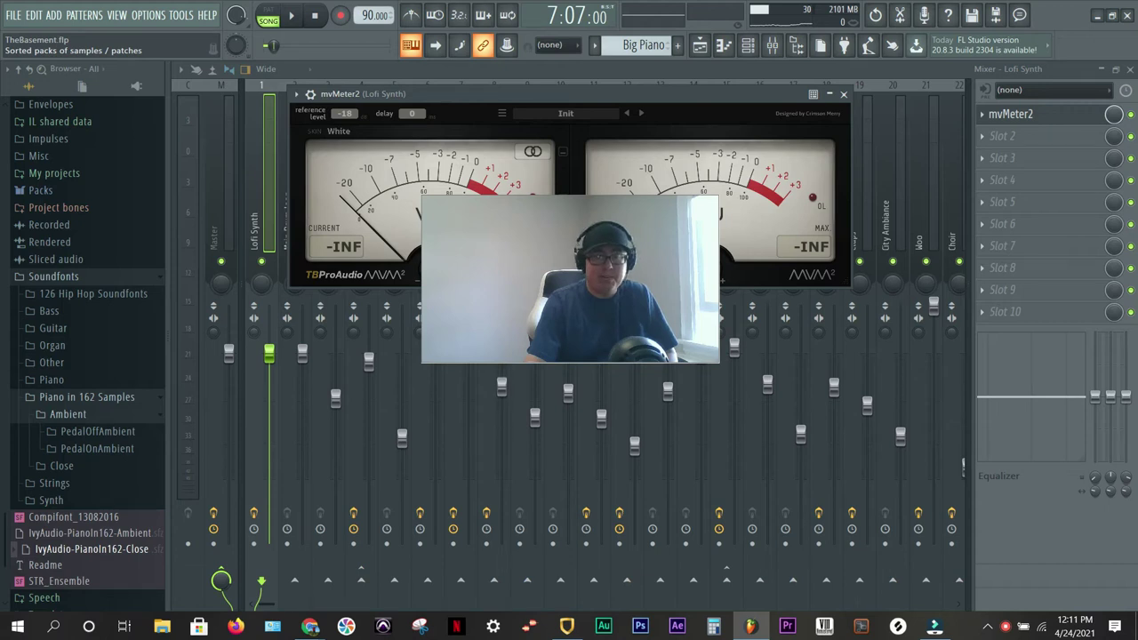
Step: Rearrange the windows on screen and bring FL Studio to the front
drag(502, 428, 501, 384)
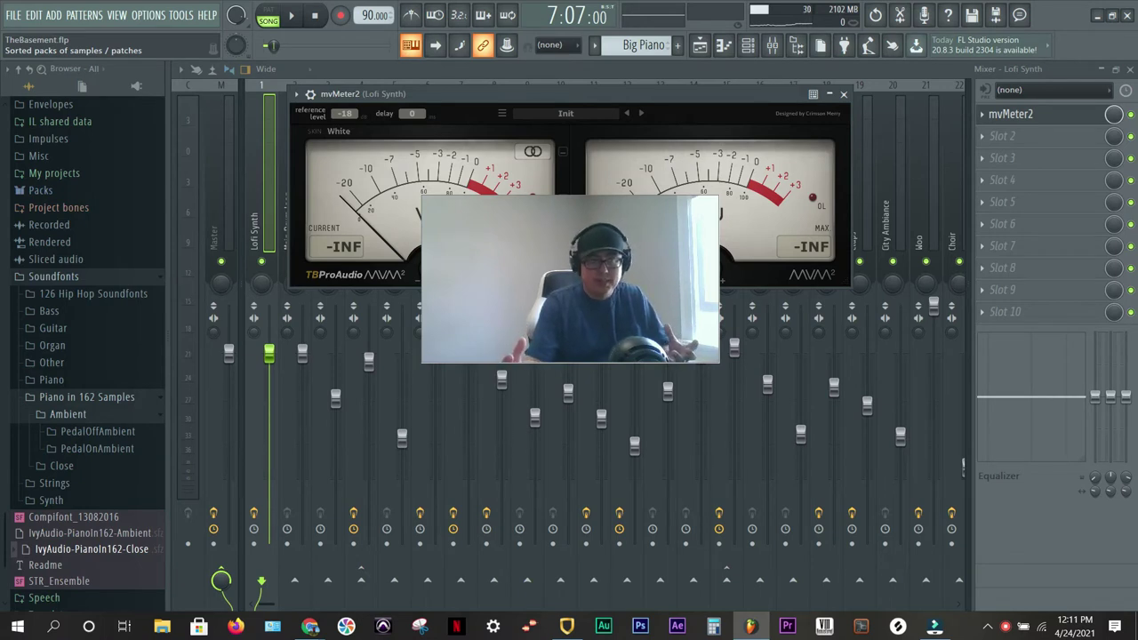
drag(501, 425, 502, 379)
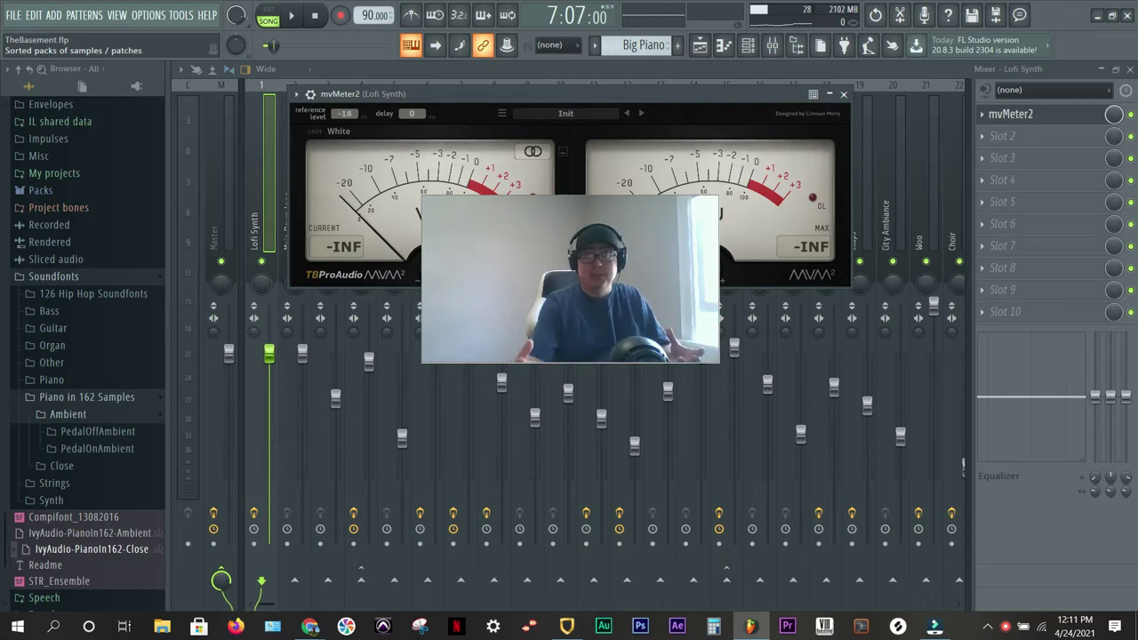
mouse_move(501, 428)
mouse_down()
mouse_move(502, 381)
mouse_move(501, 431)
mouse_up()
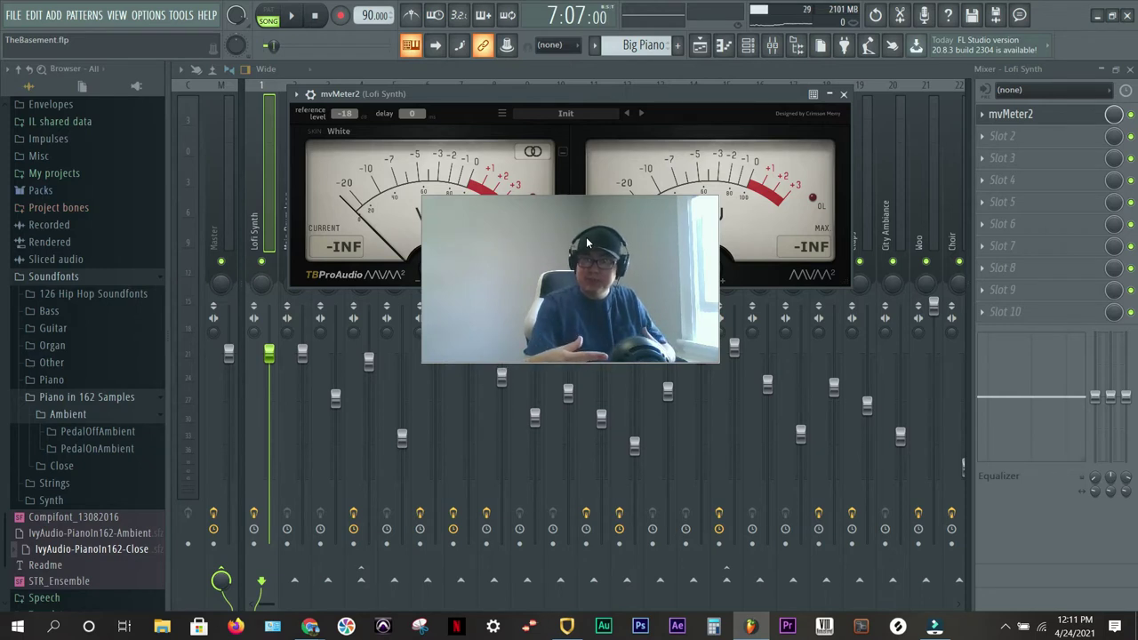
drag(583, 240, 895, 463)
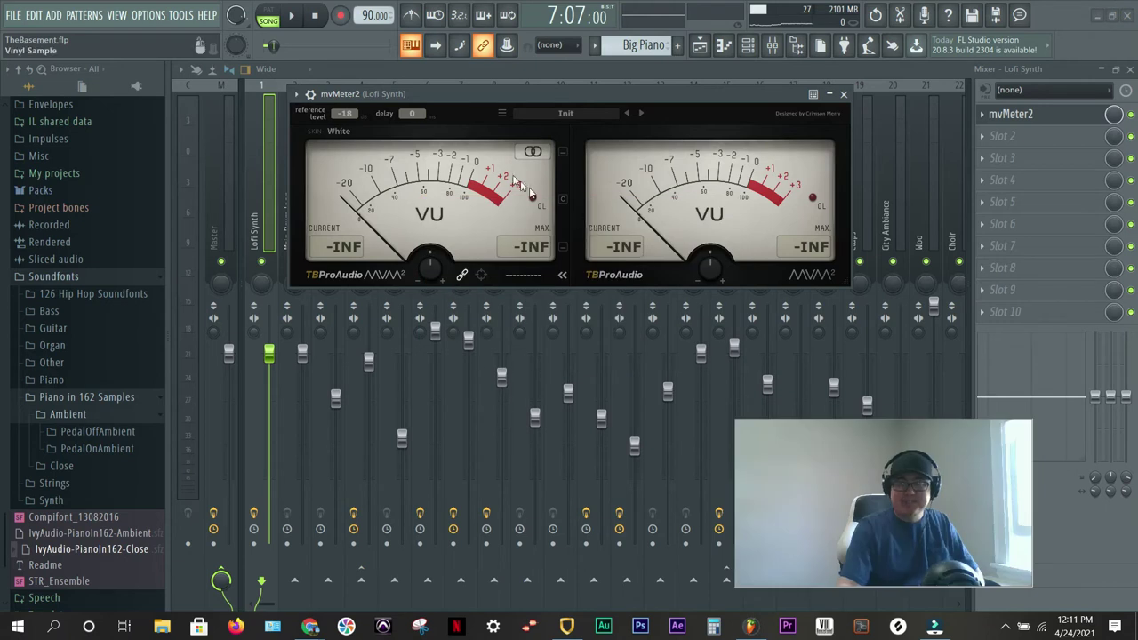
click(478, 100)
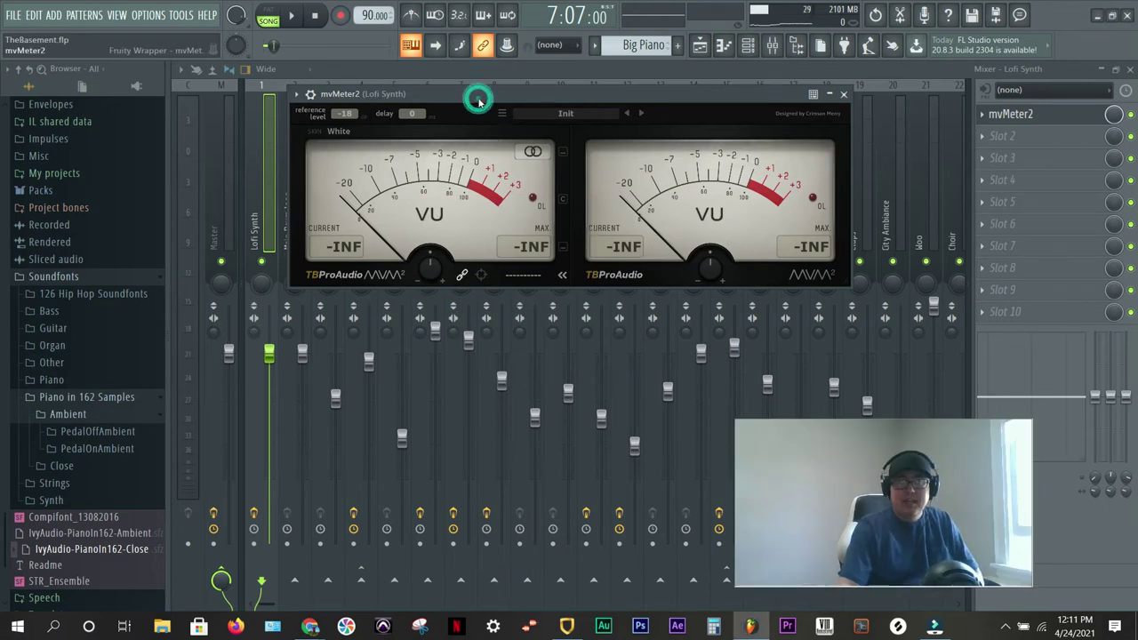
Step: Dismiss Chrome's recent pages list and search Google for 'mv meter 2'
right_click(308, 628)
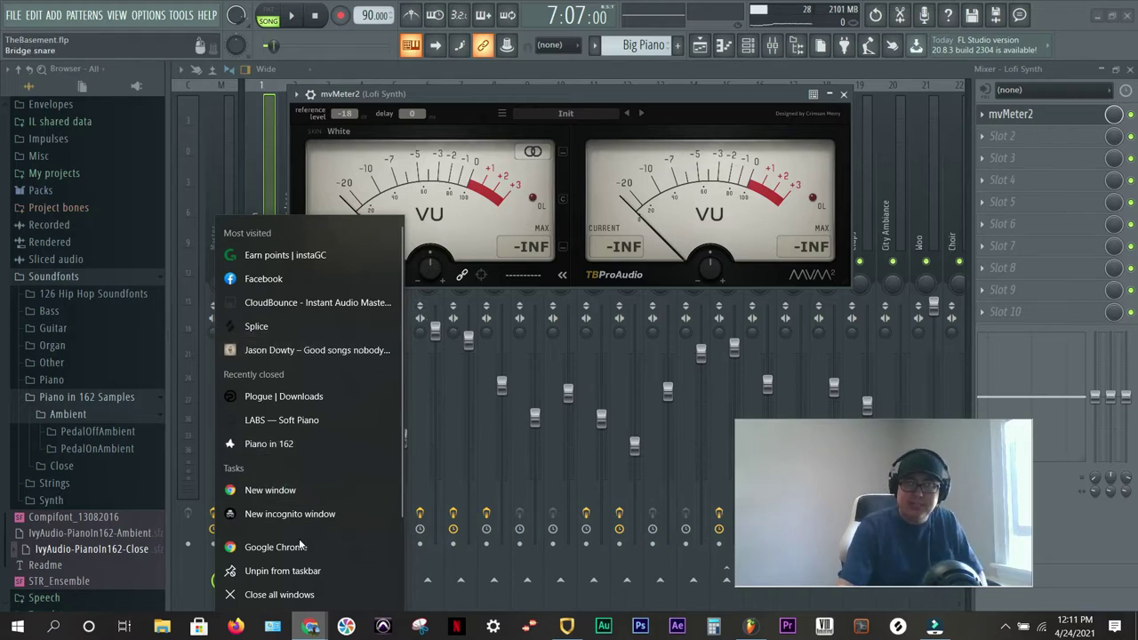
key(Escape)
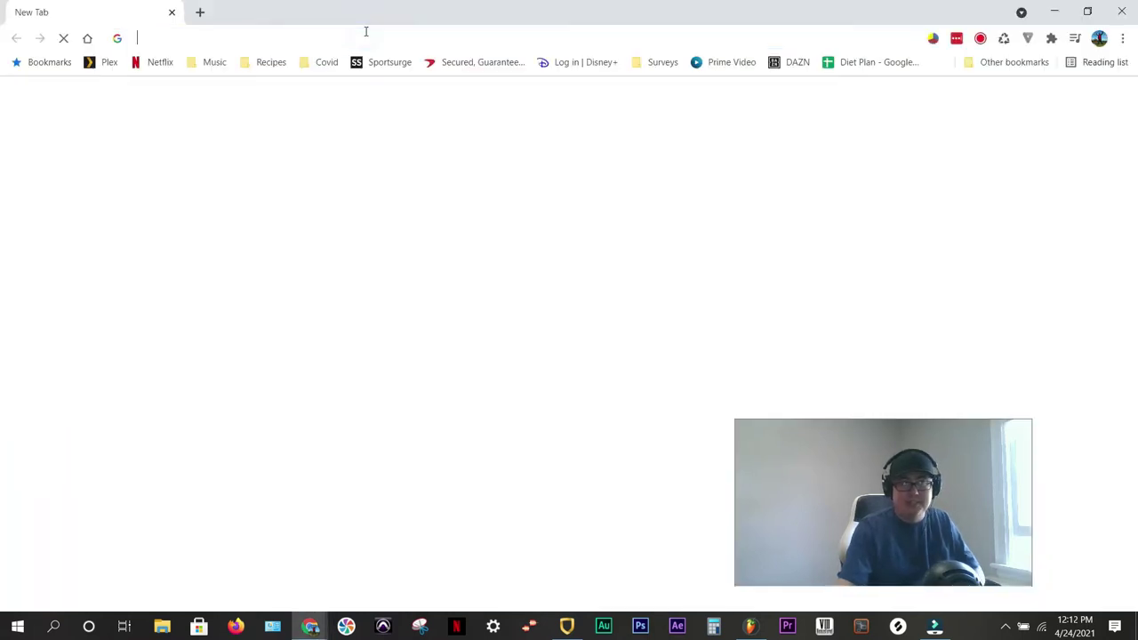
text(mv mee)
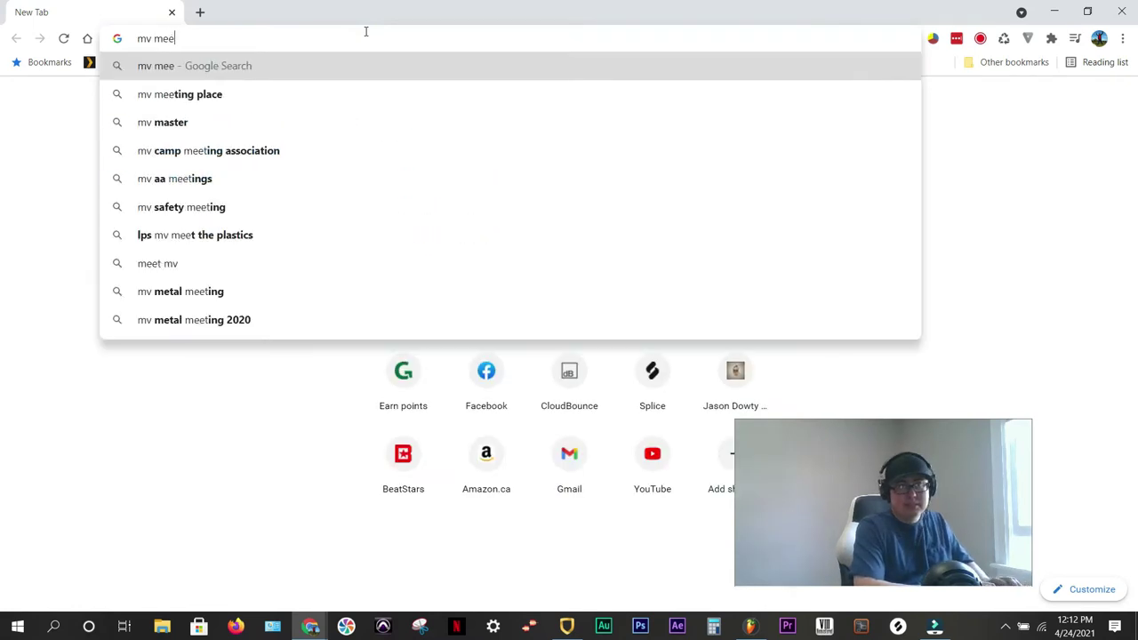
key(BackSpace)
text(ter)
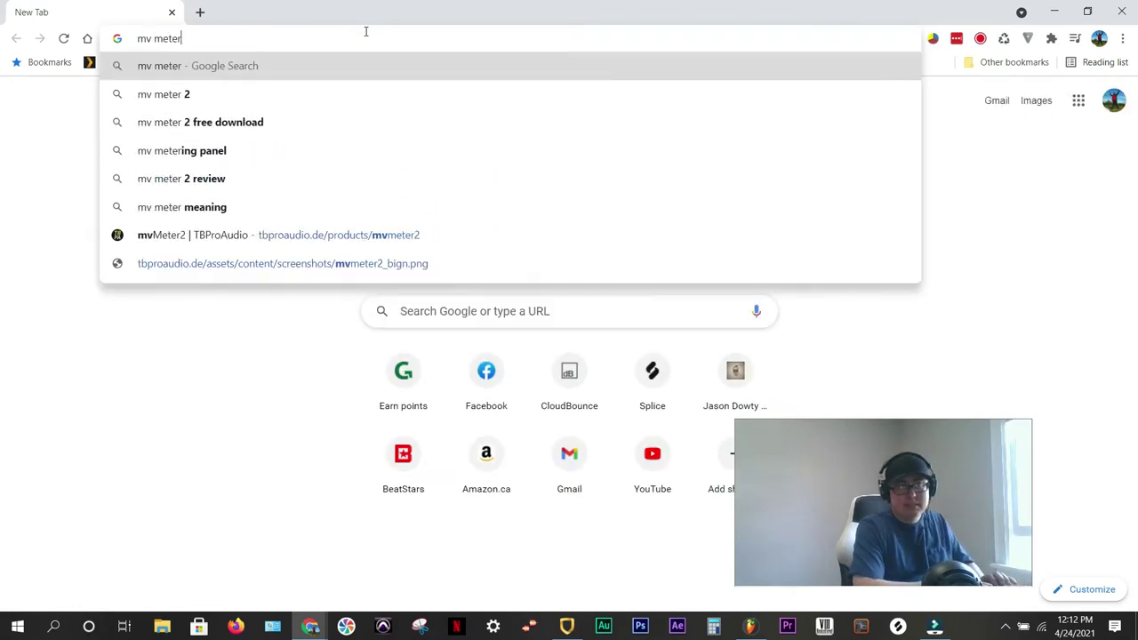
text( 2)
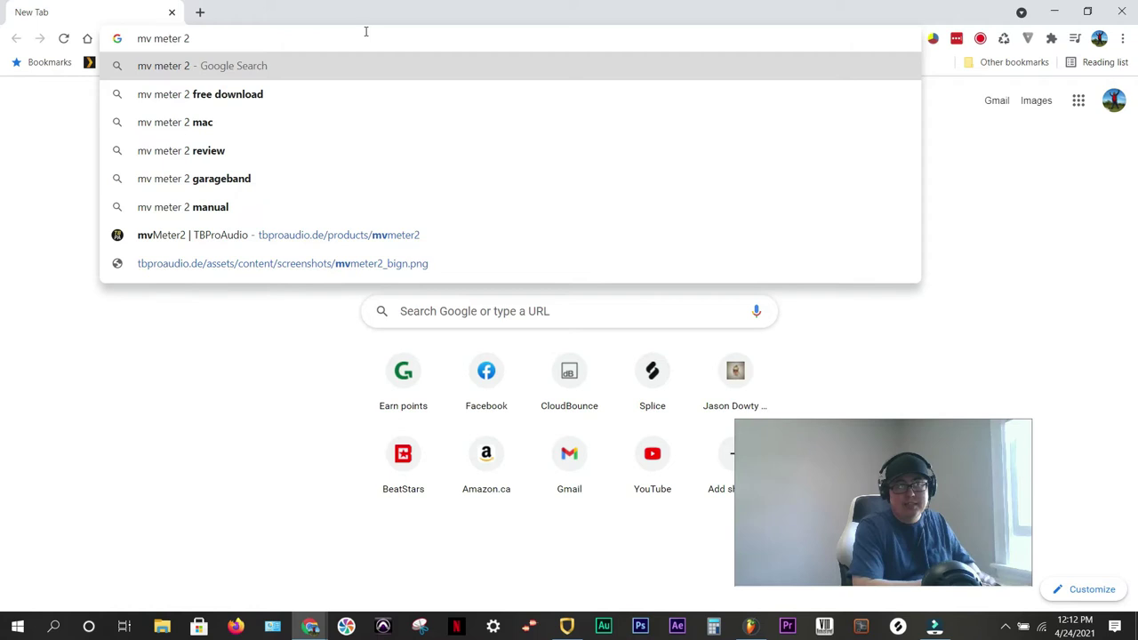
key(Return)
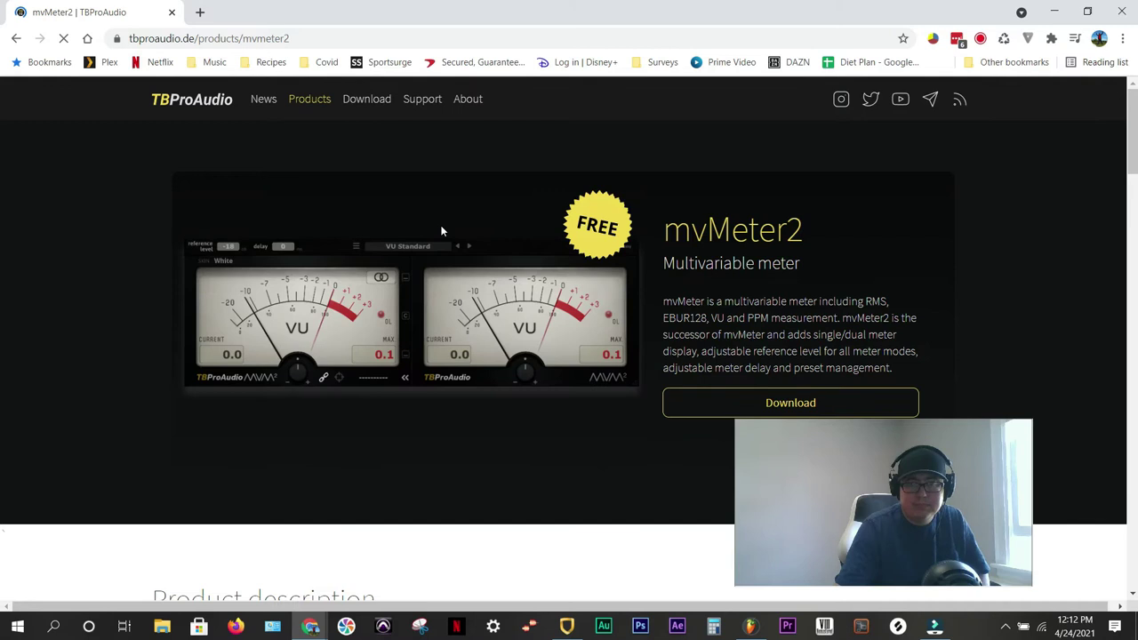
Step: Jump to the mvMeter2 Downloads section to review the Windows and Mac downloads
scroll(441, 231, down, 3)
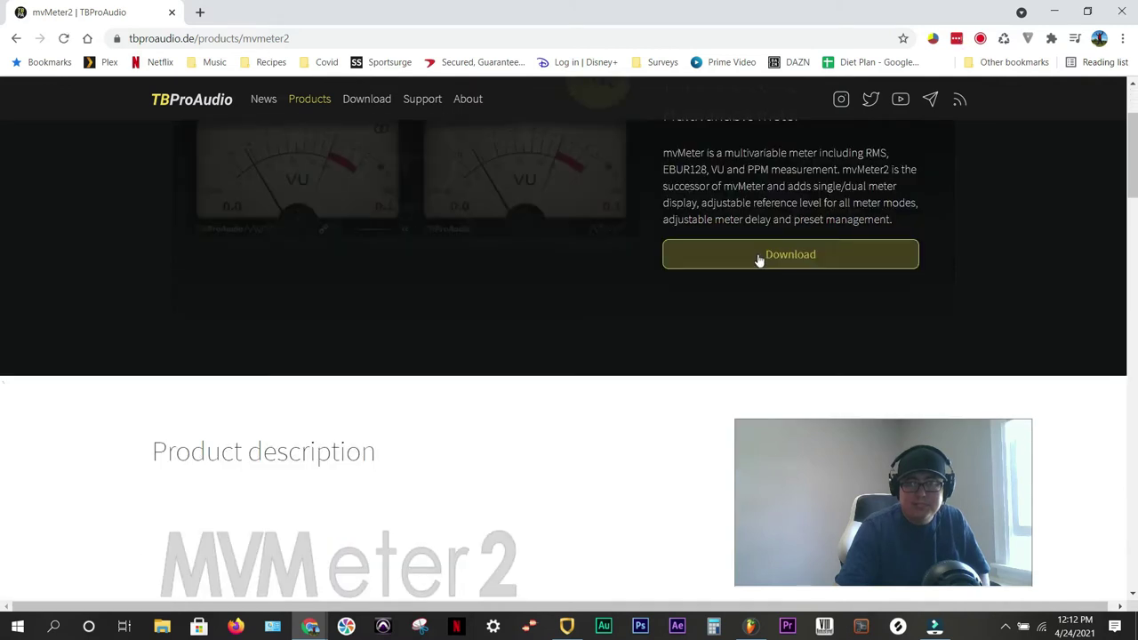
scroll(759, 264, up, 3)
scroll(774, 262, down, 3)
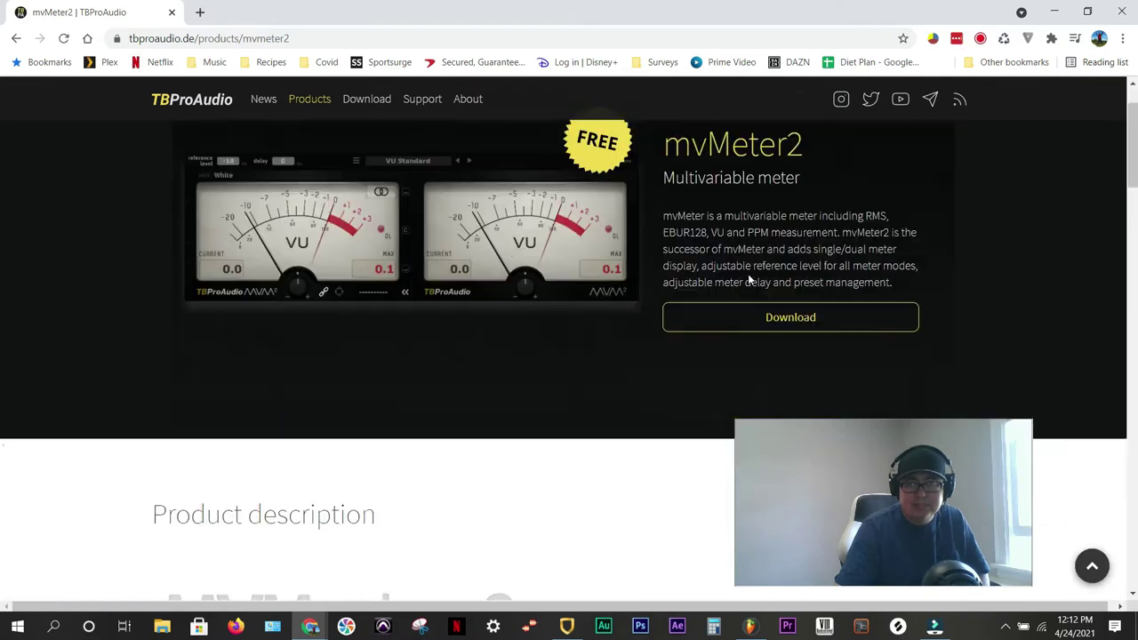
click(791, 255)
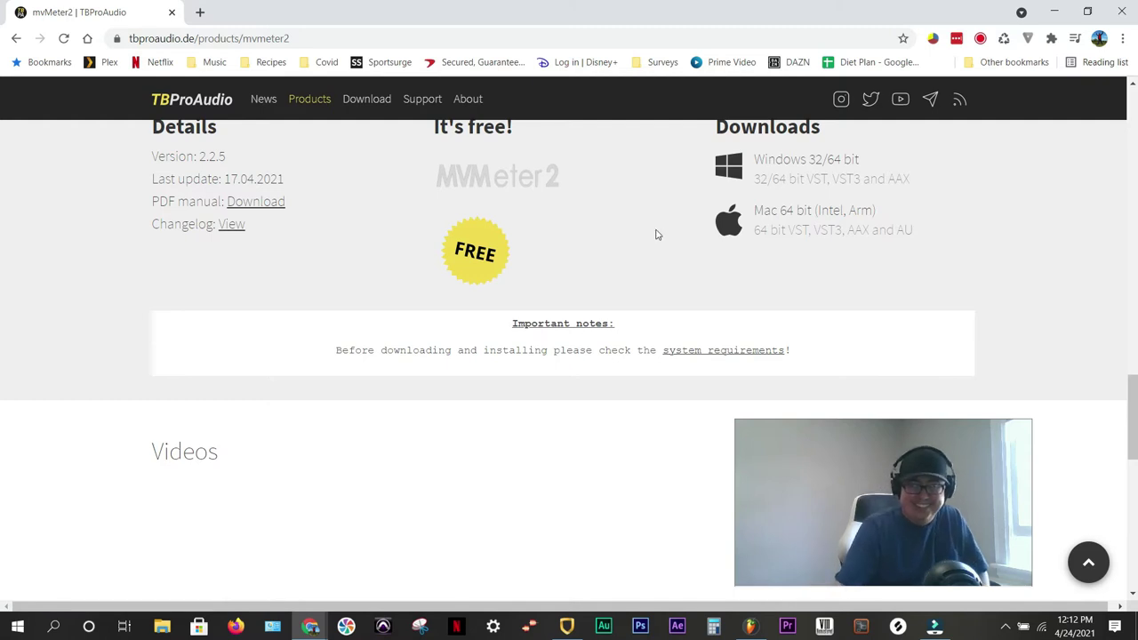
Step: Scroll back to the top of the mvMeter2 page and minimize the window
scroll(634, 249, up, 3)
scroll(640, 258, down, 2)
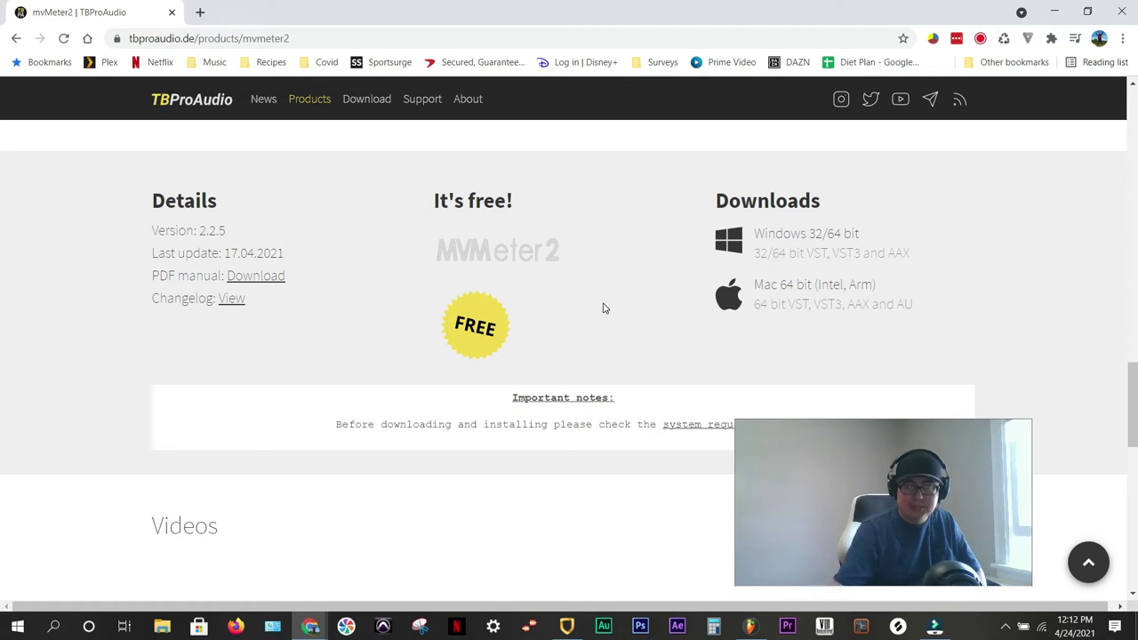
scroll(600, 300, up, 15)
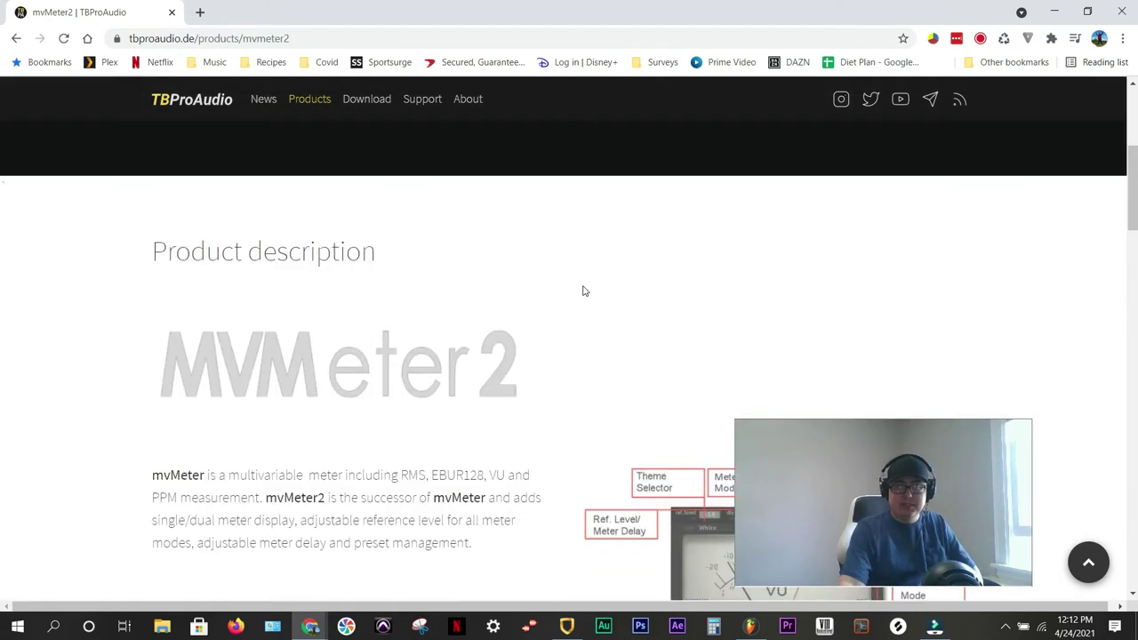
scroll(582, 291, up, 4)
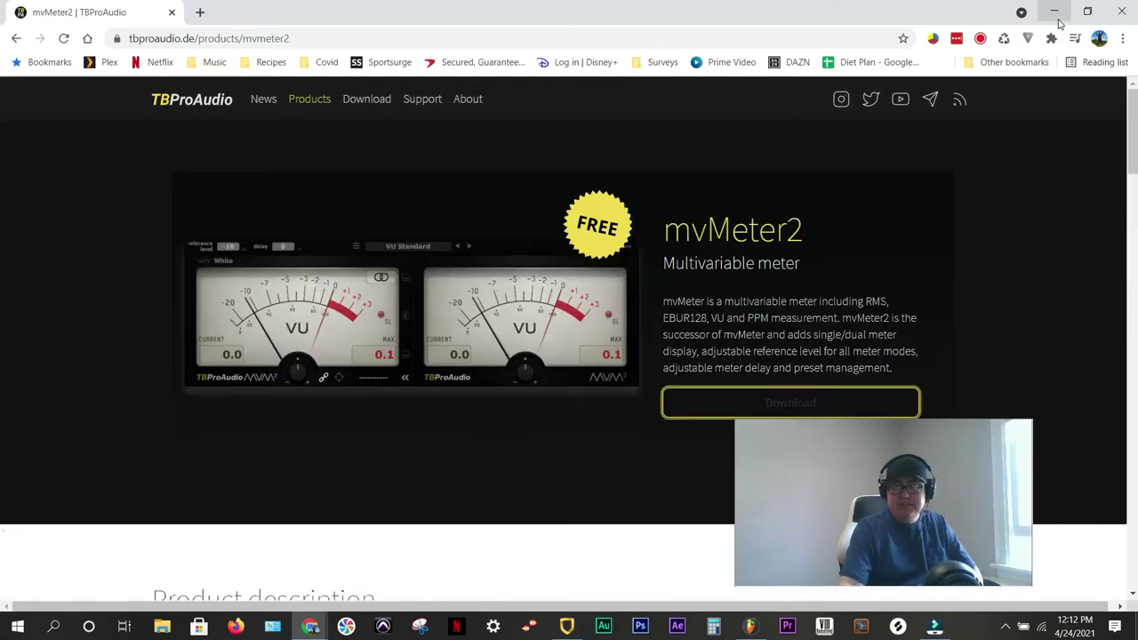
click(1055, 12)
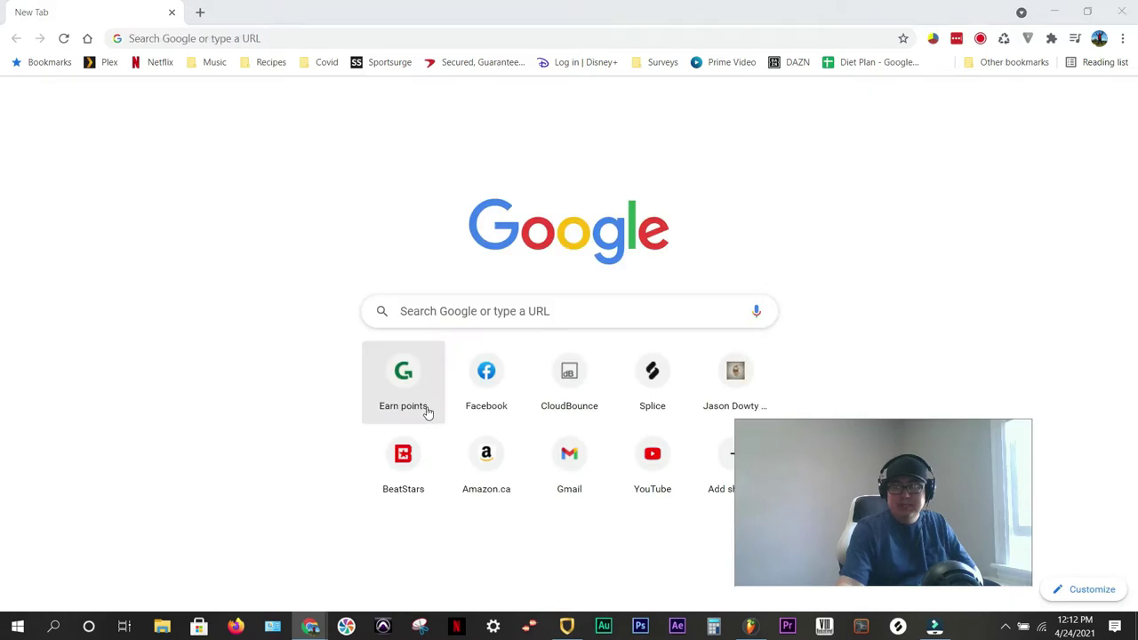
Step: Close the empty Chrome New Tab window, then open and dismiss FL's browser options list
click(1122, 10)
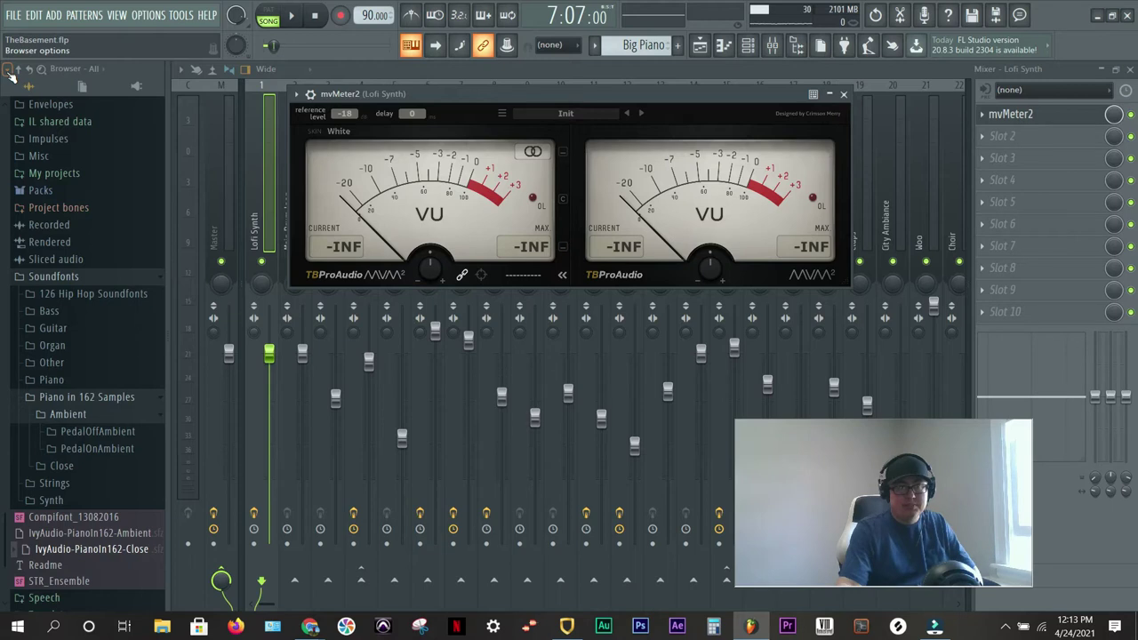
click(9, 74)
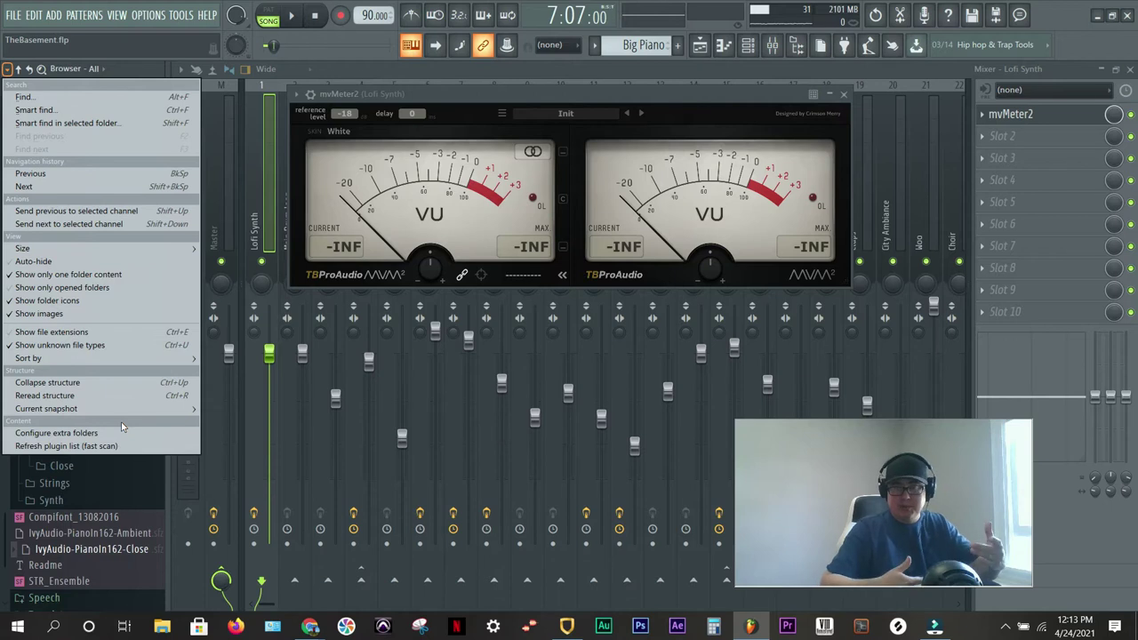
click(1052, 9)
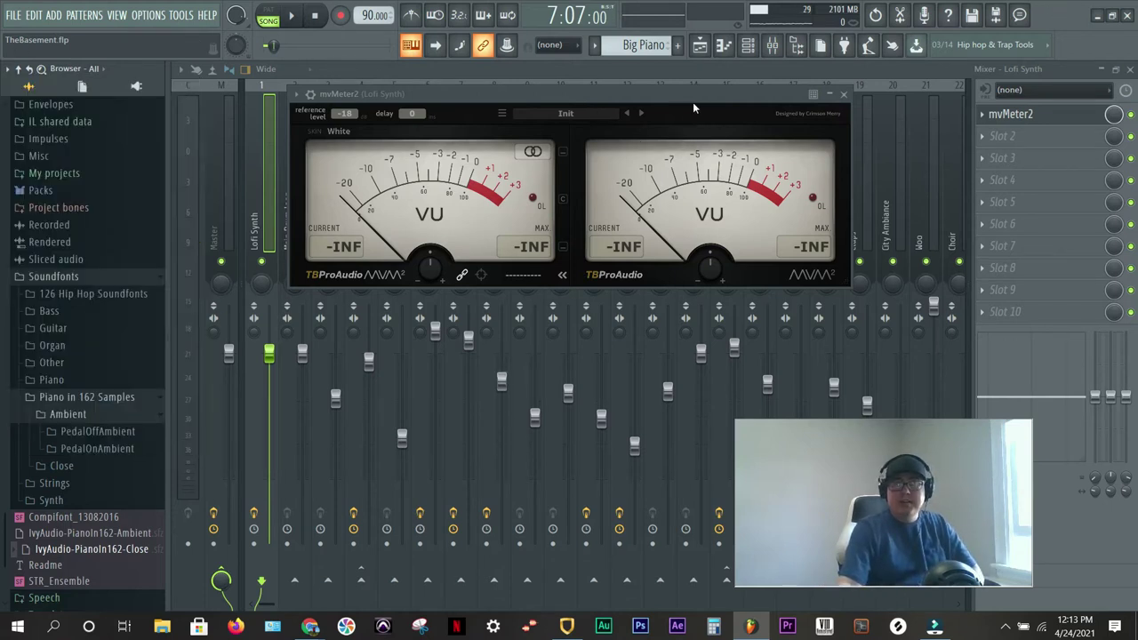
Step: Nudge the Lofi Synth's mvMeter2 window slightly left over the mixer
drag(692, 95, 670, 95)
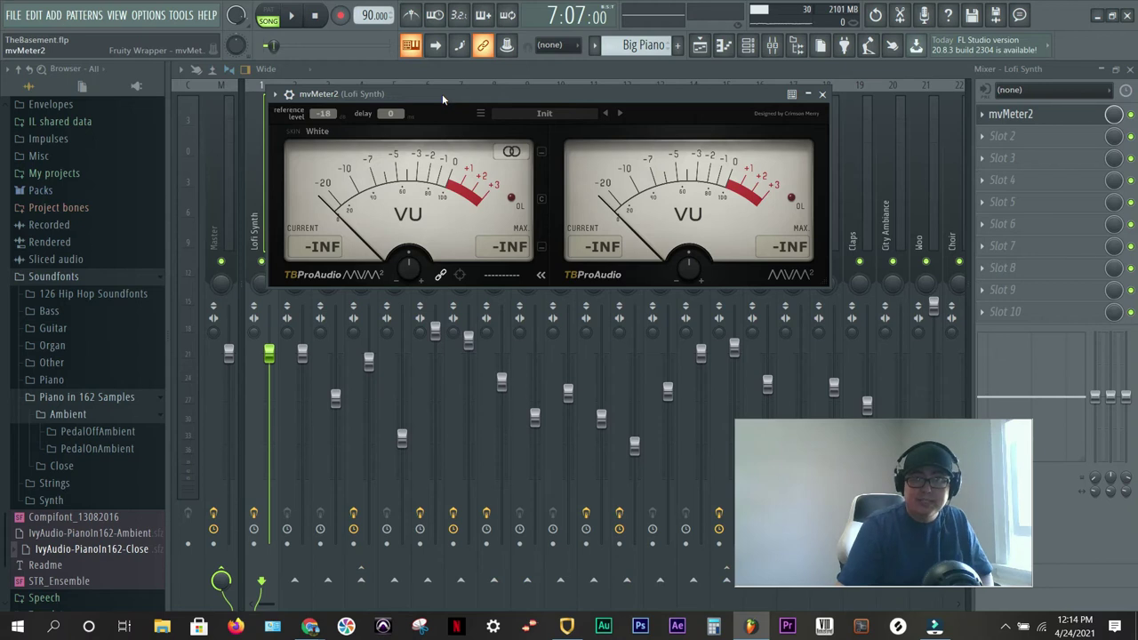
Step: Move the mvMeter2 window aside, close it, and open the Channel rack
drag(442, 93, 478, 86)
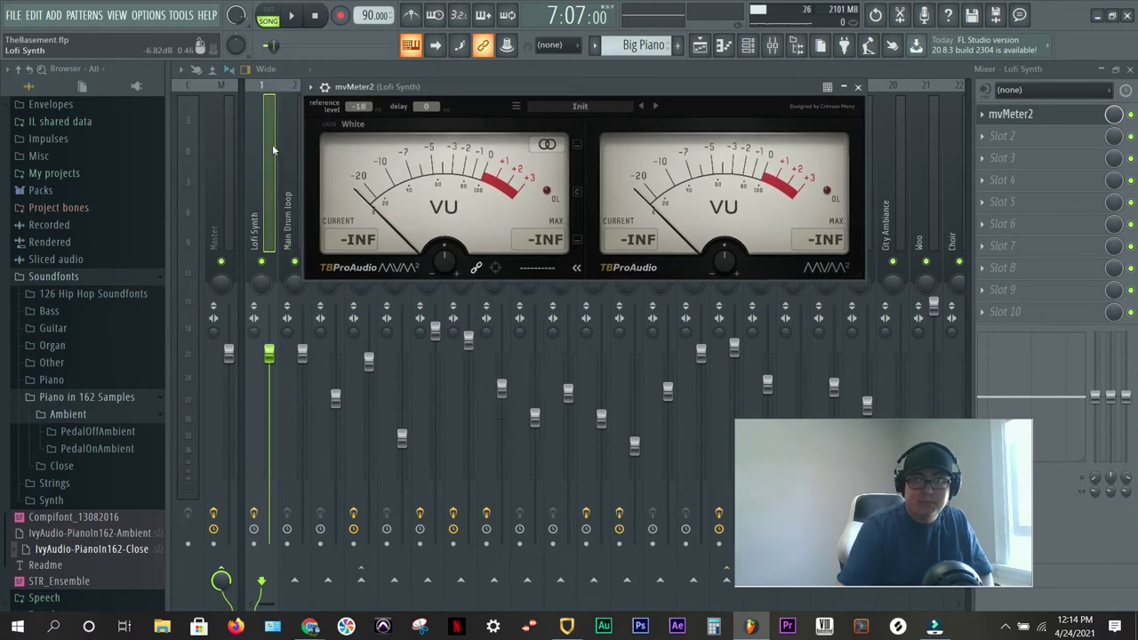
key(Escape)
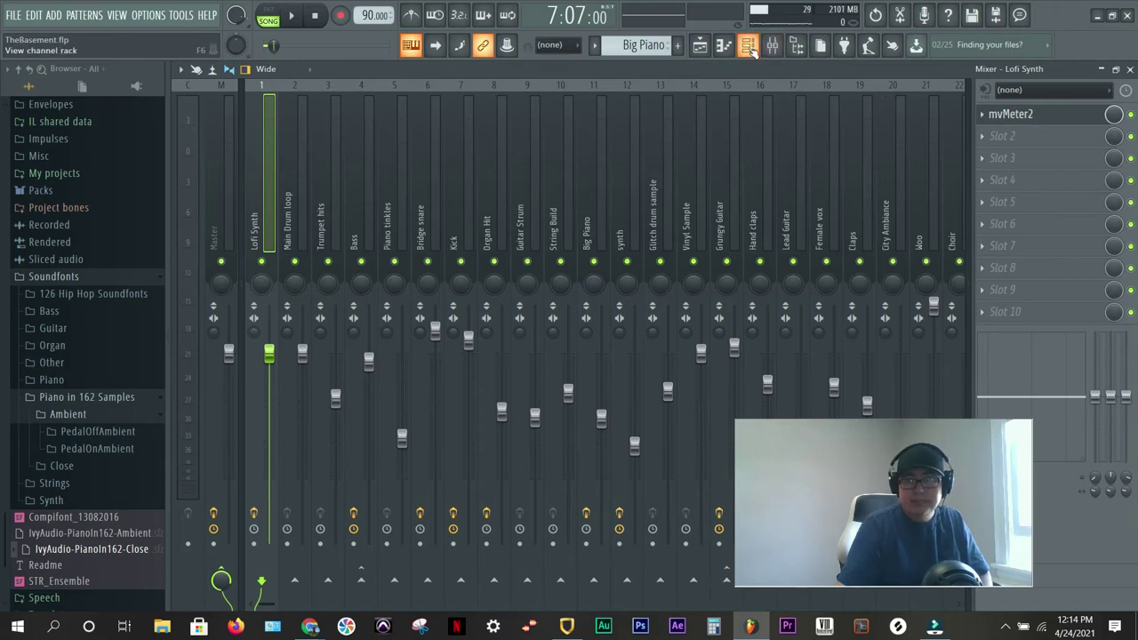
click(748, 46)
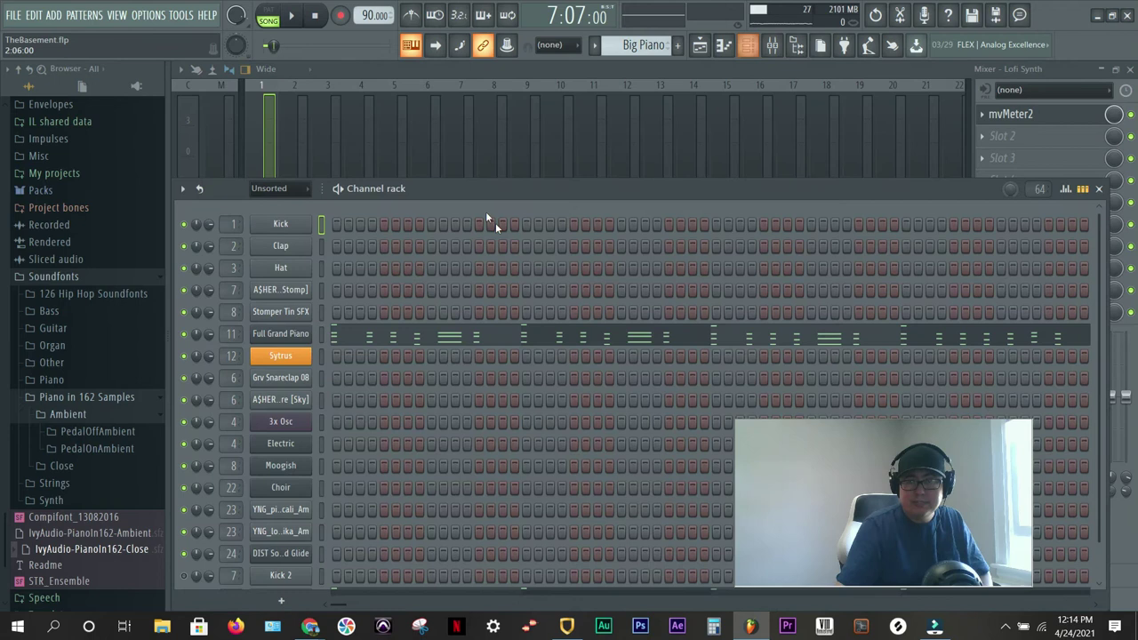
Step: Set the Channel rack filter to All and start the song playing
scroll(293, 311, down, 1)
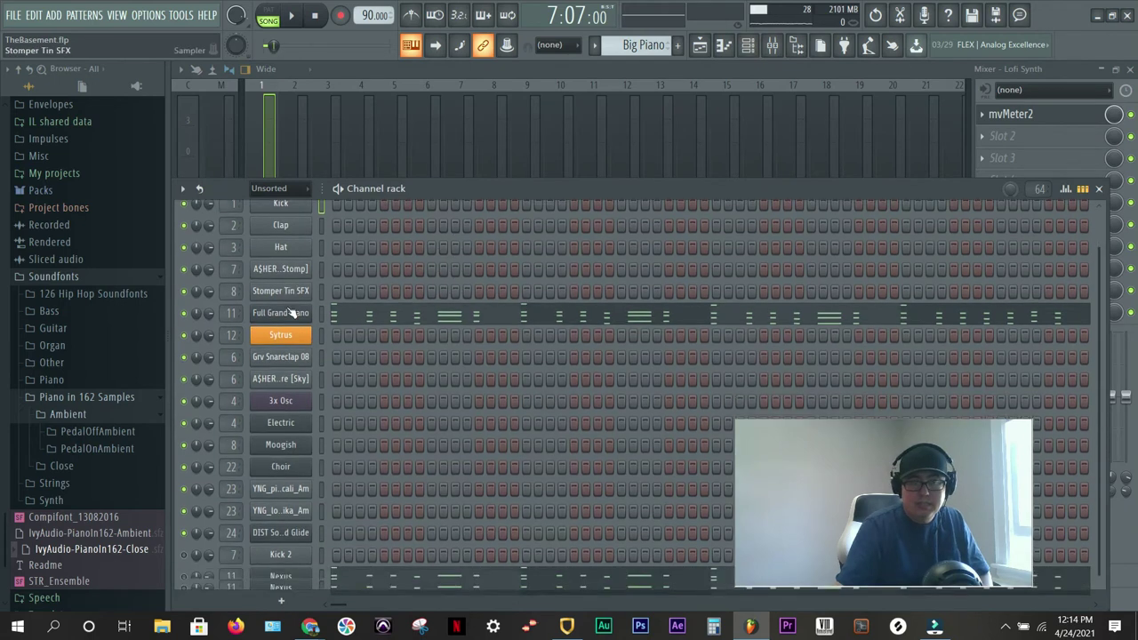
scroll(294, 311, up, 1)
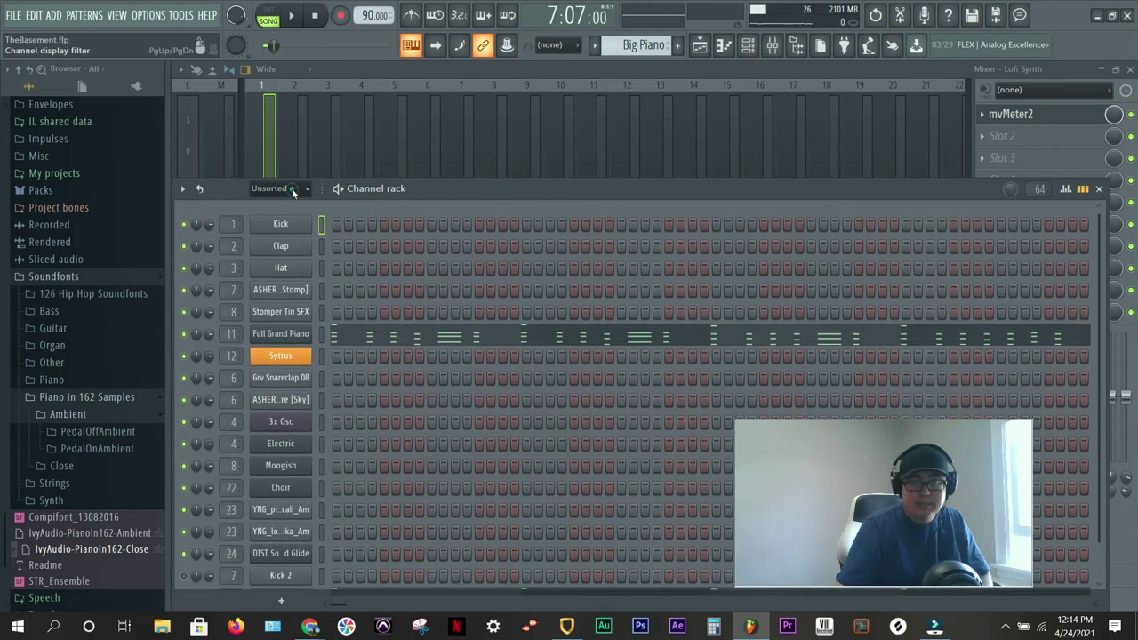
click(289, 188)
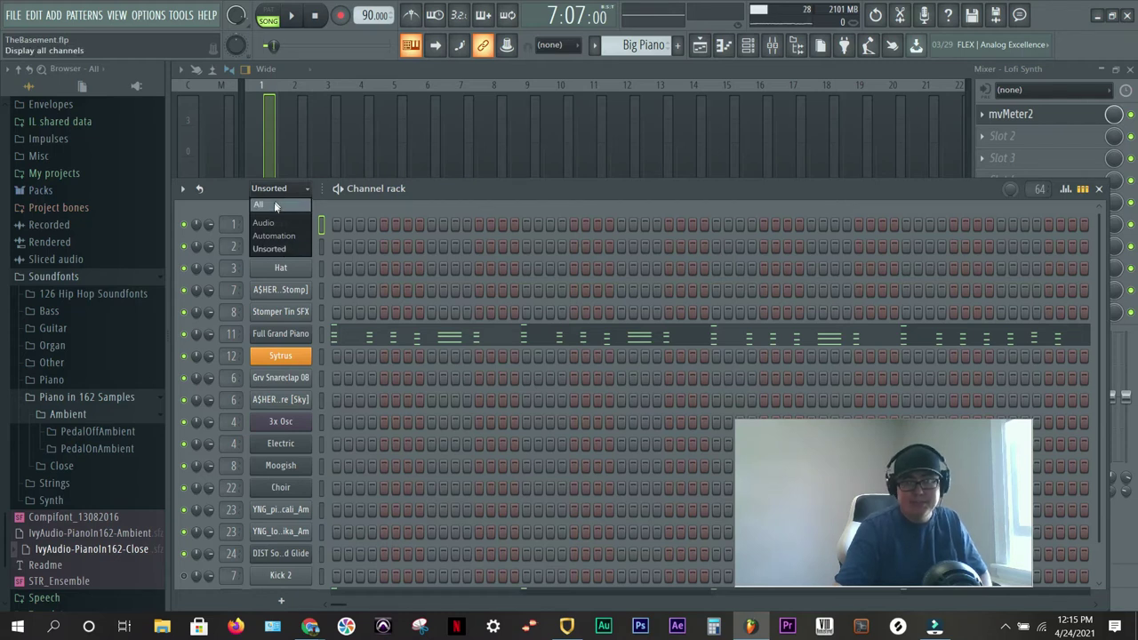
click(273, 206)
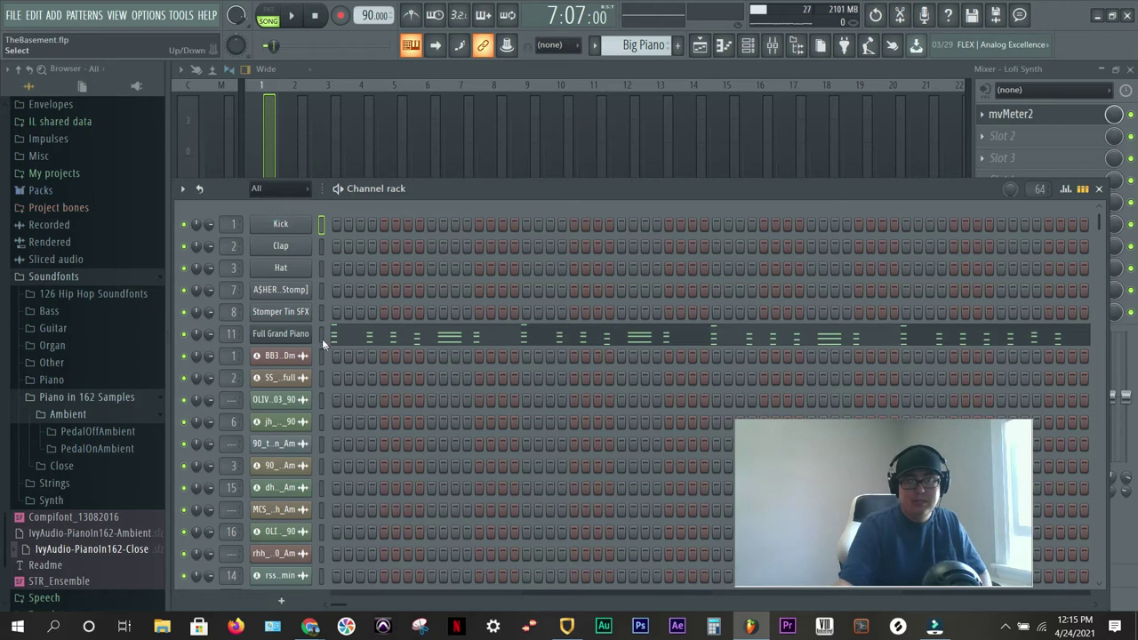
scroll(315, 331, down, 3)
scroll(297, 332, up, 3)
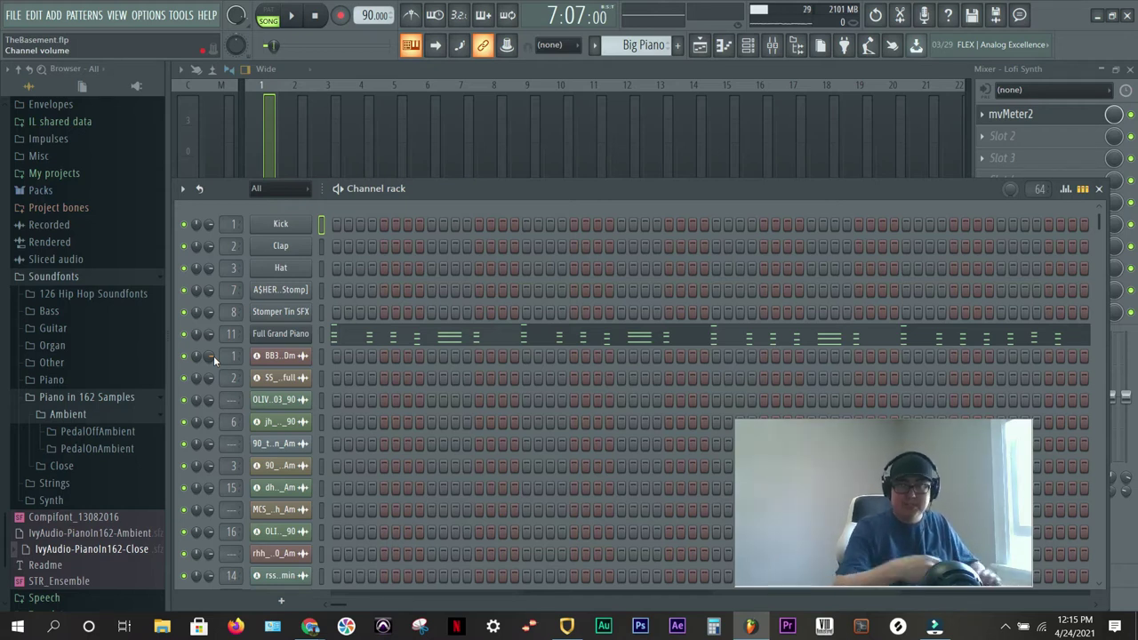
key(space)
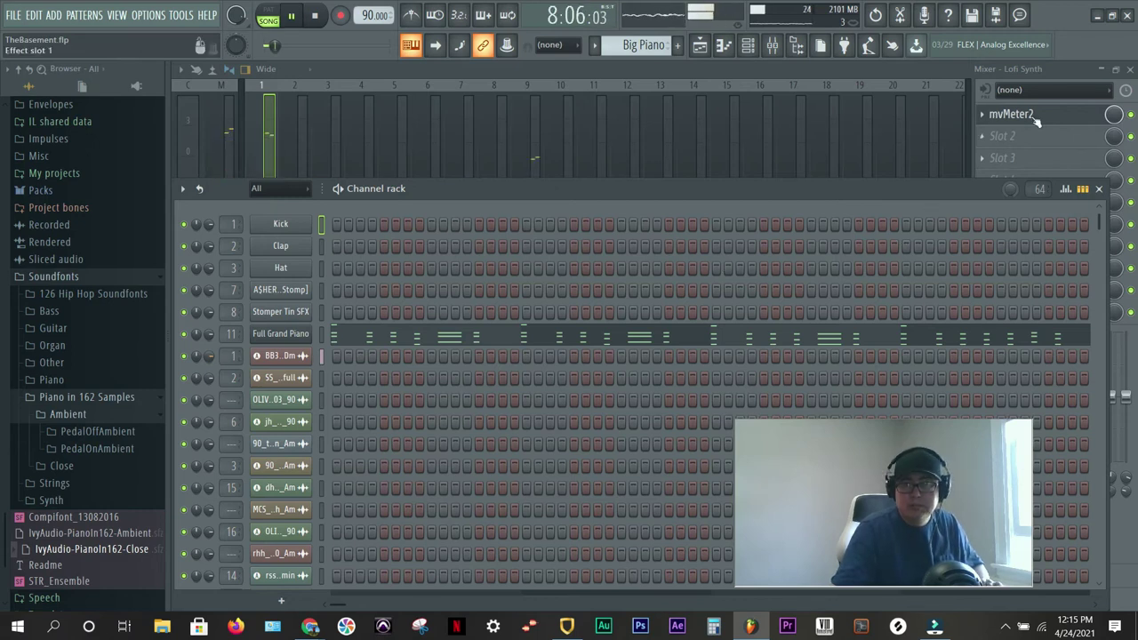
Step: Hide and reopen the Channel rack, dragging it down to uncover mvMeter2's VU meters
key(F6)
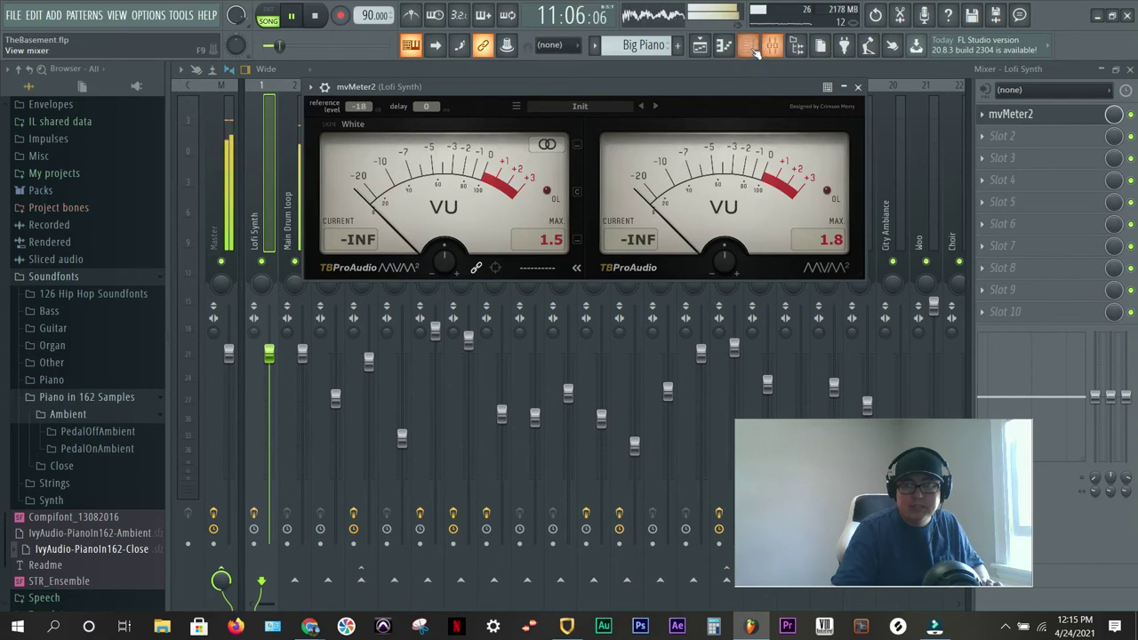
click(748, 46)
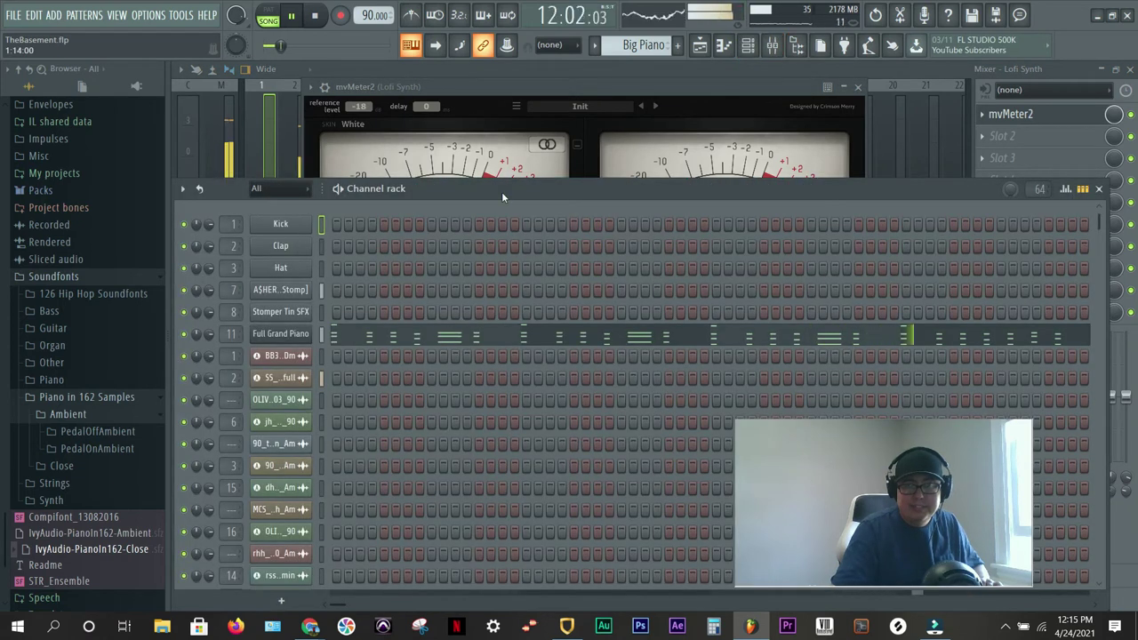
drag(501, 192, 491, 271)
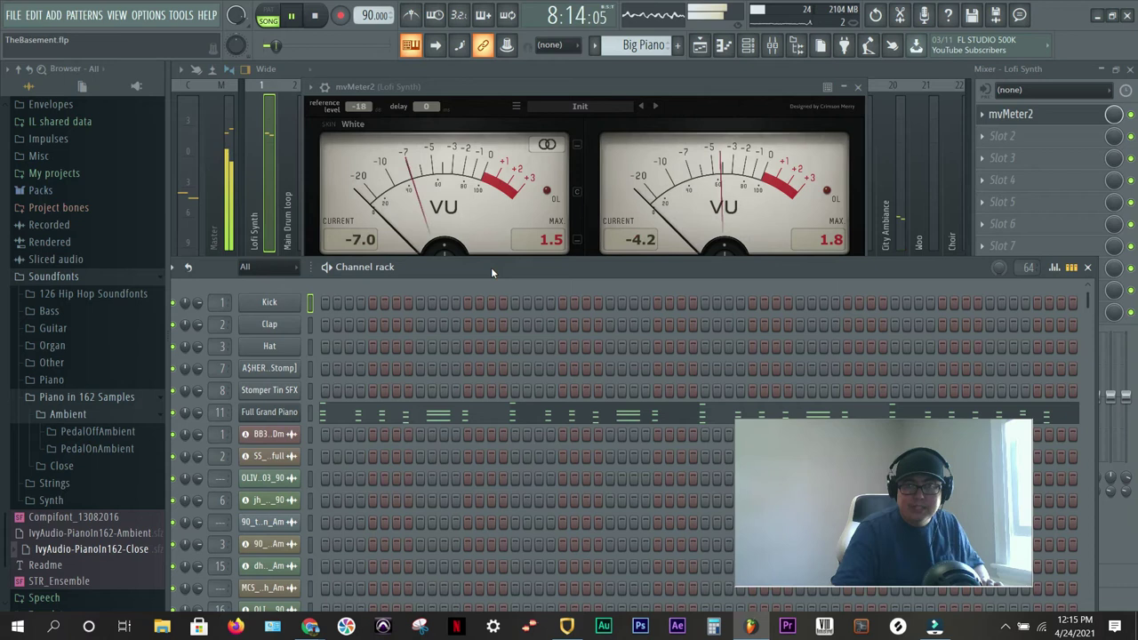
Step: Rewind, play the song from the start, and stop once mvMeter2 shows 1.5 and 1.8 peaks
key(space)
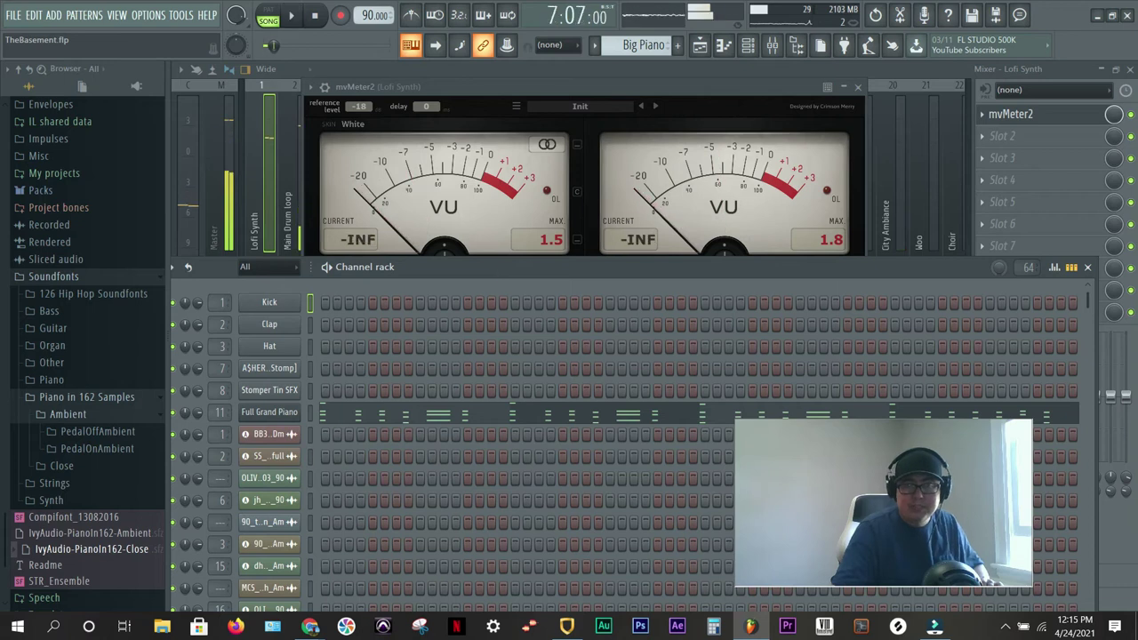
click(269, 19)
click(292, 18)
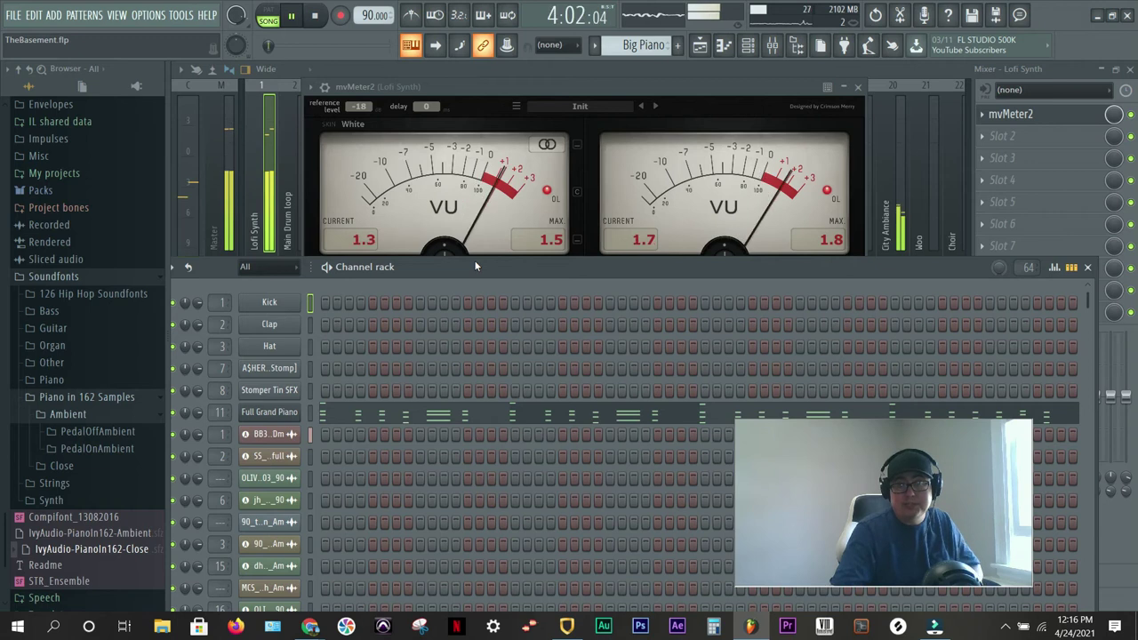
key(space)
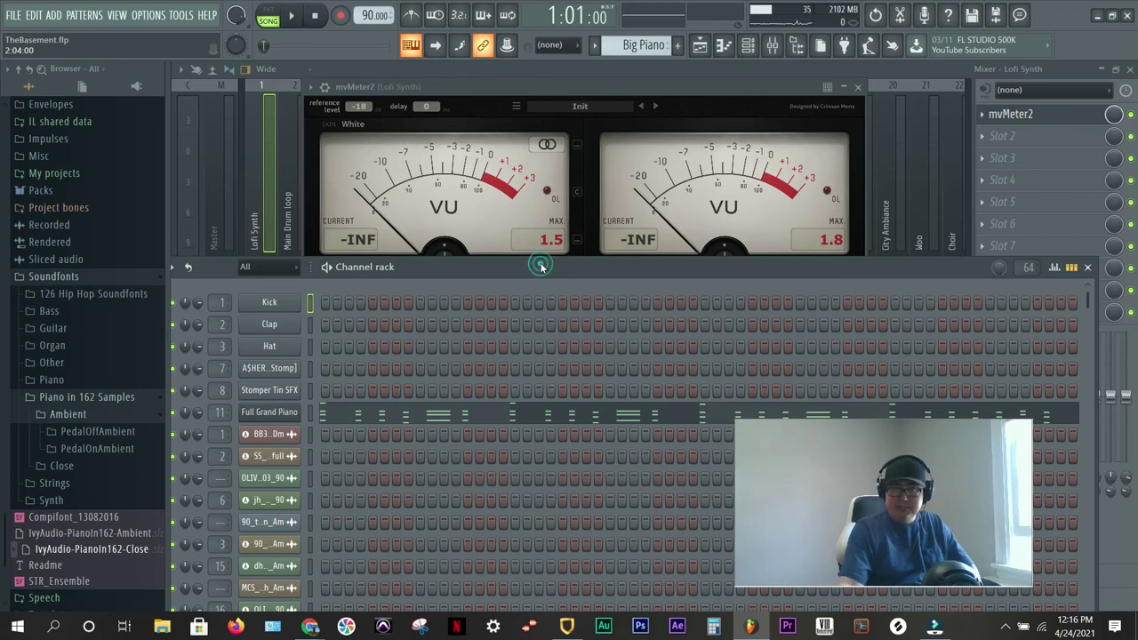
Step: Copy Lofi Synth's mvMeter2 preset onto the Main Drum loop track's first FX slot
click(857, 86)
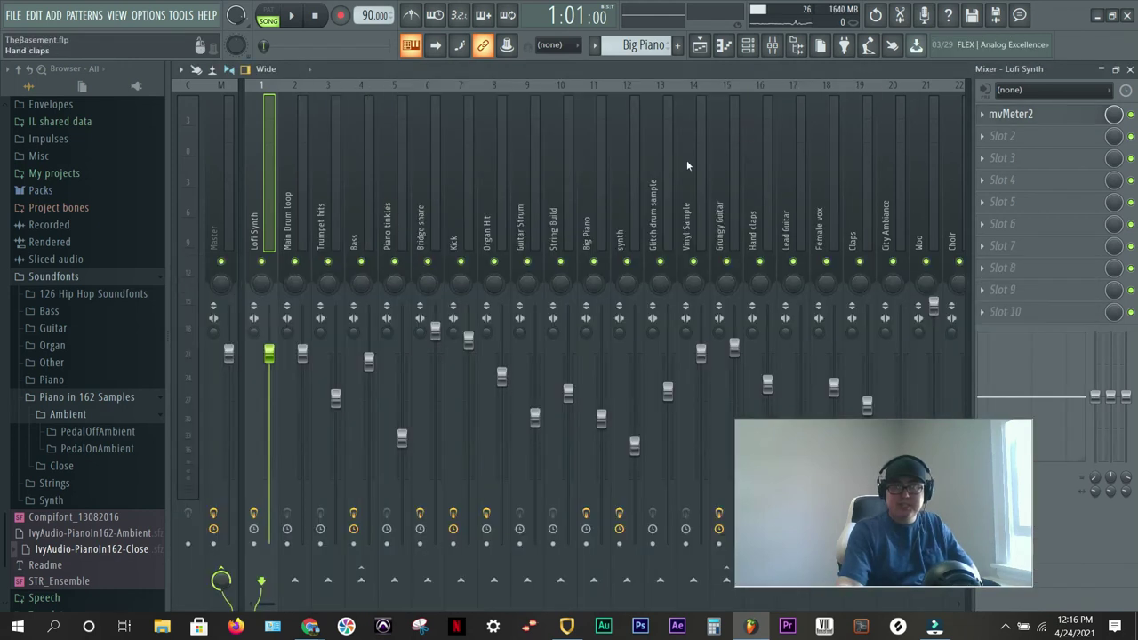
click(293, 183)
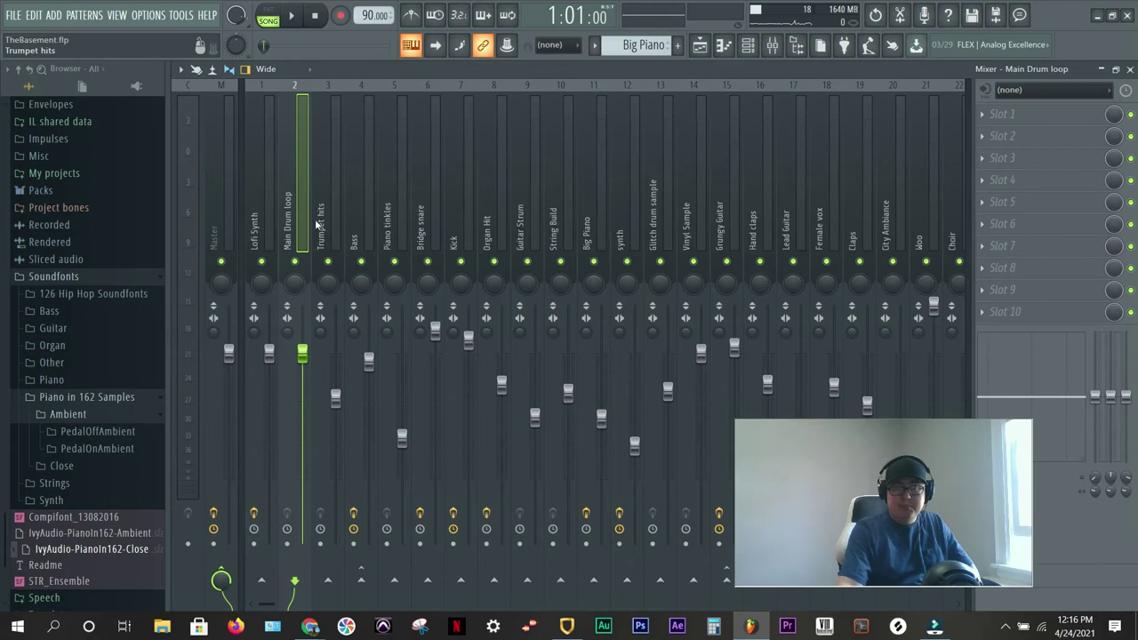
click(986, 119)
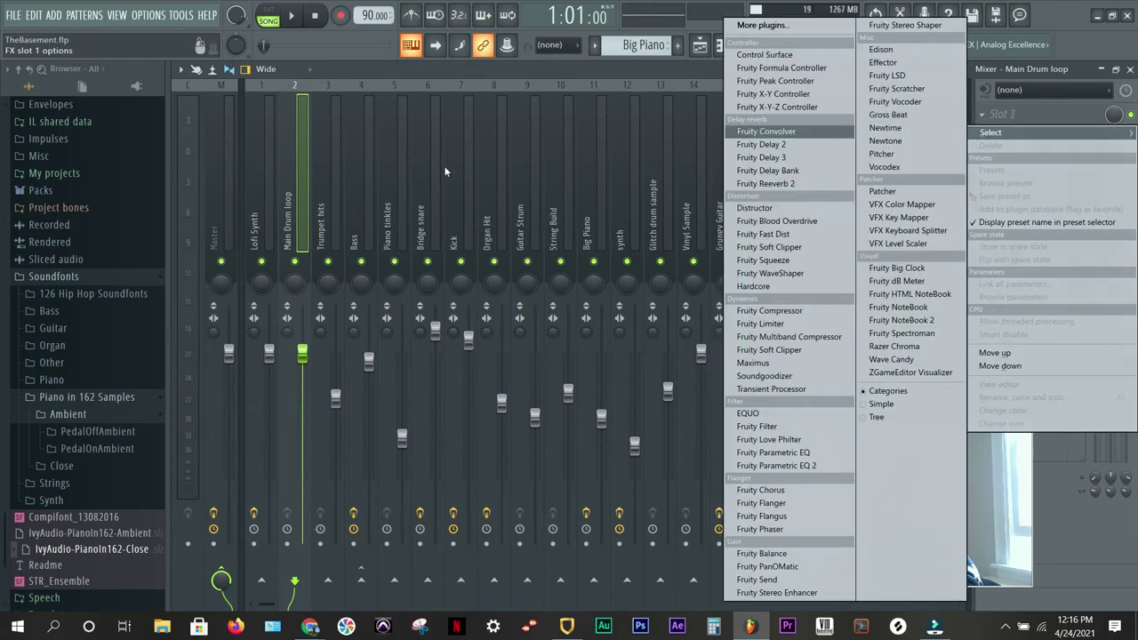
click(274, 198)
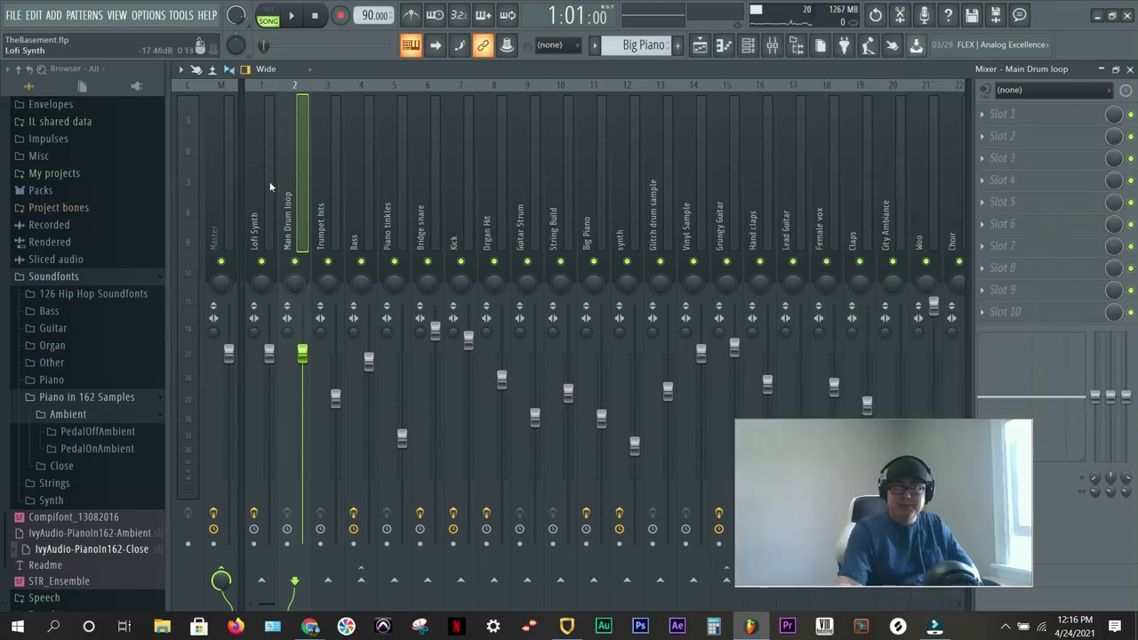
click(267, 183)
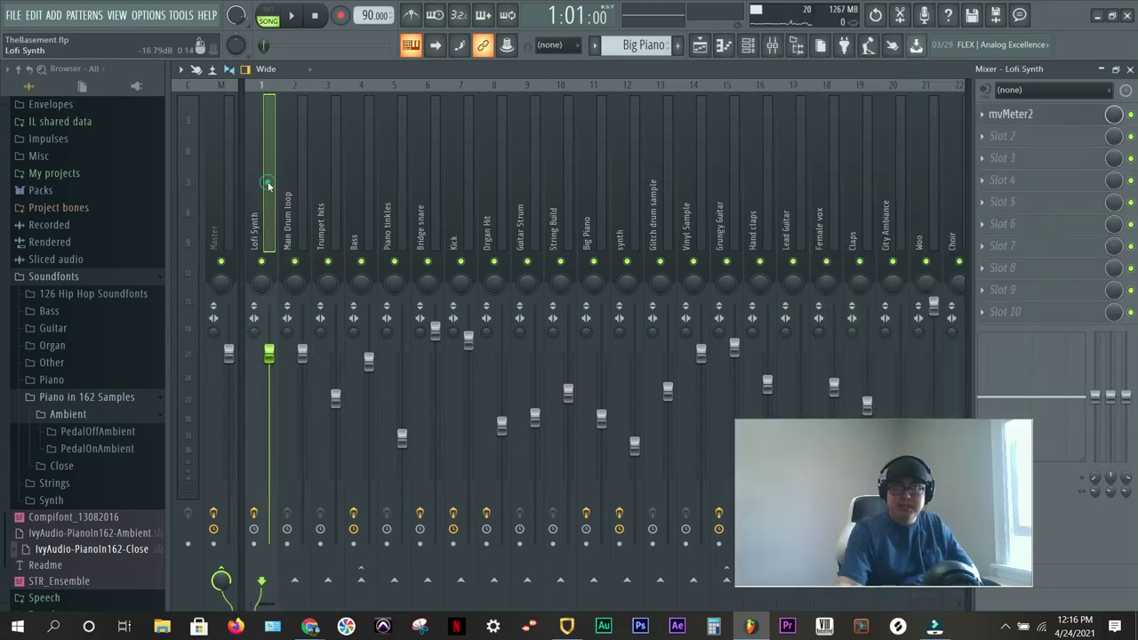
click(983, 115)
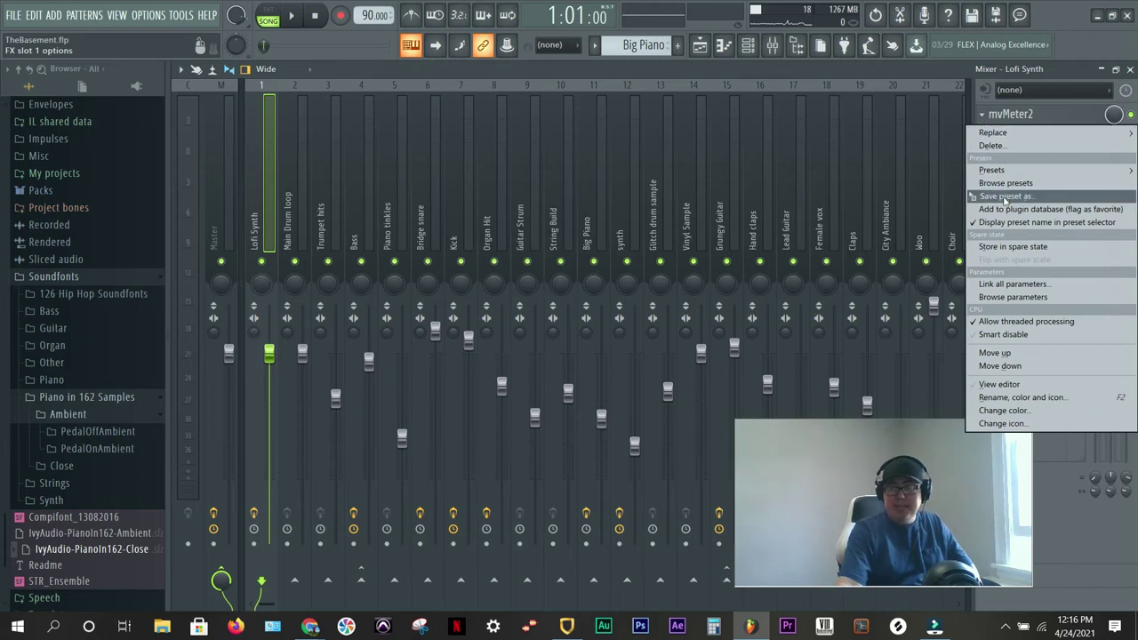
drag(1006, 200, 290, 183)
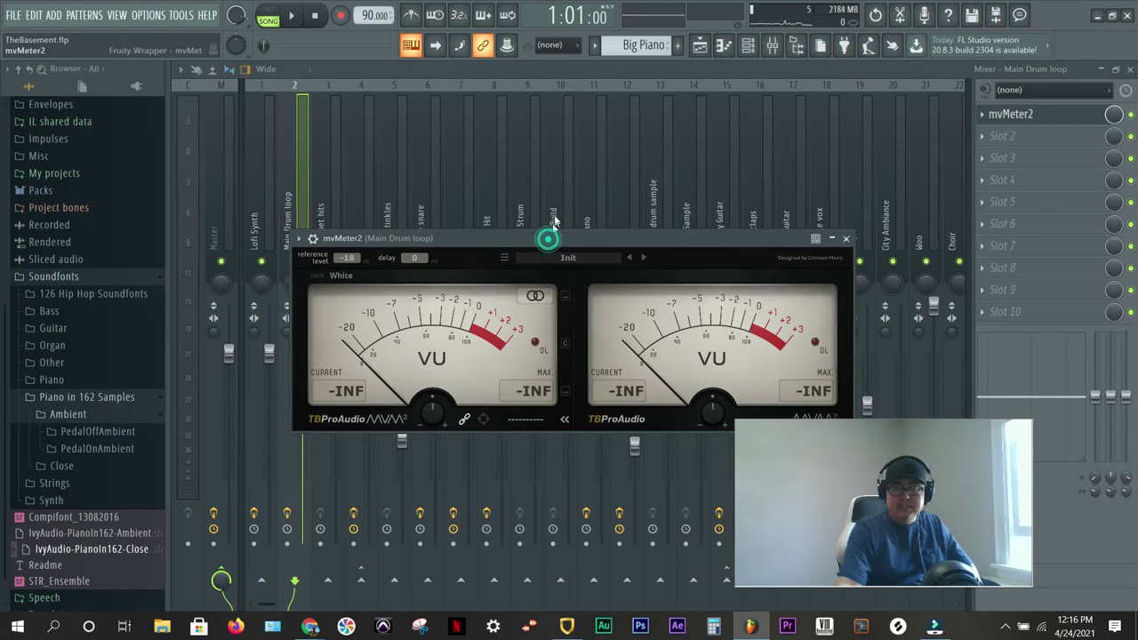
Step: Open the Channel rack with the drum loop's mvMeter2 window positioned over it
drag(547, 239, 533, 95)
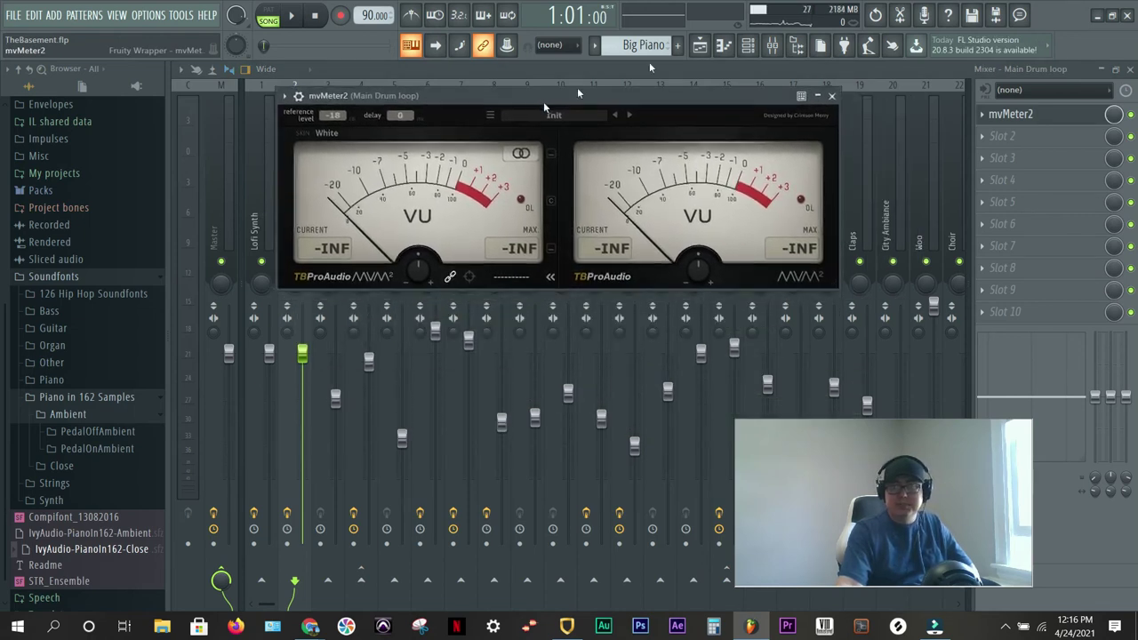
click(748, 45)
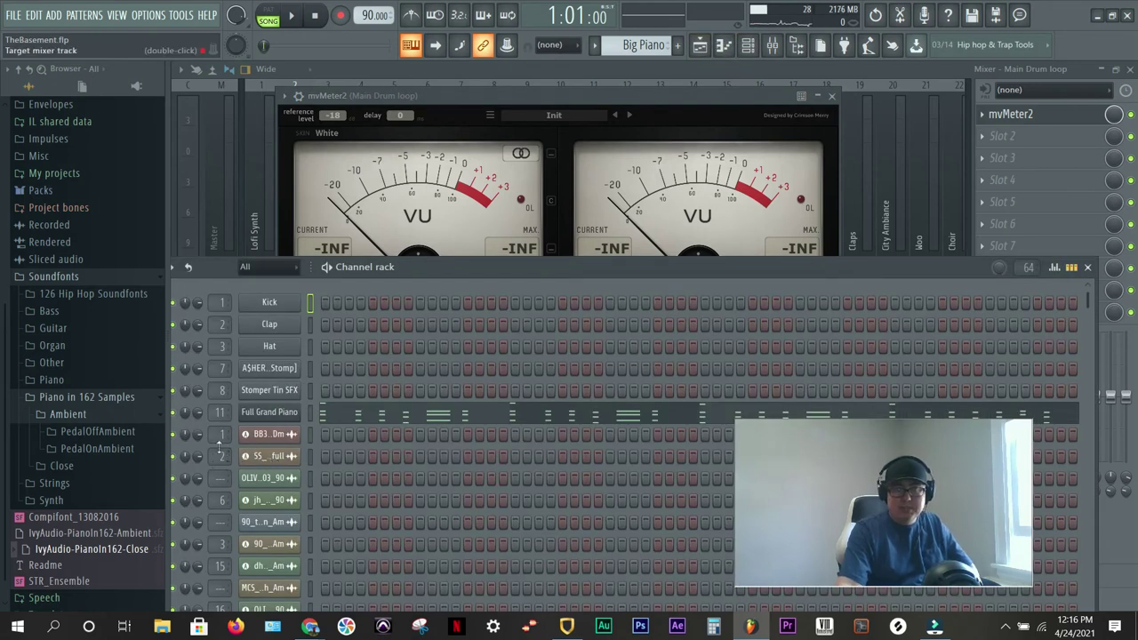
mouse_move(383, 96)
mouse_down()
mouse_move(381, 141)
mouse_move(387, 95)
mouse_up()
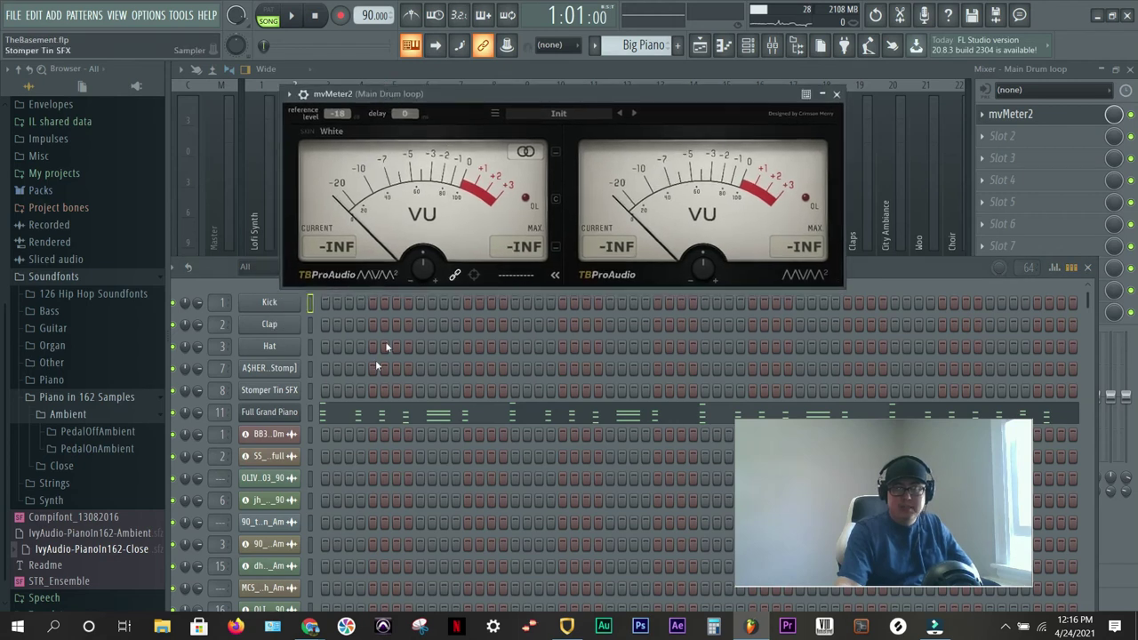
Step: Play from bar 9, lower channel 2's volume toward 0 VU, then stop playback
key(space)
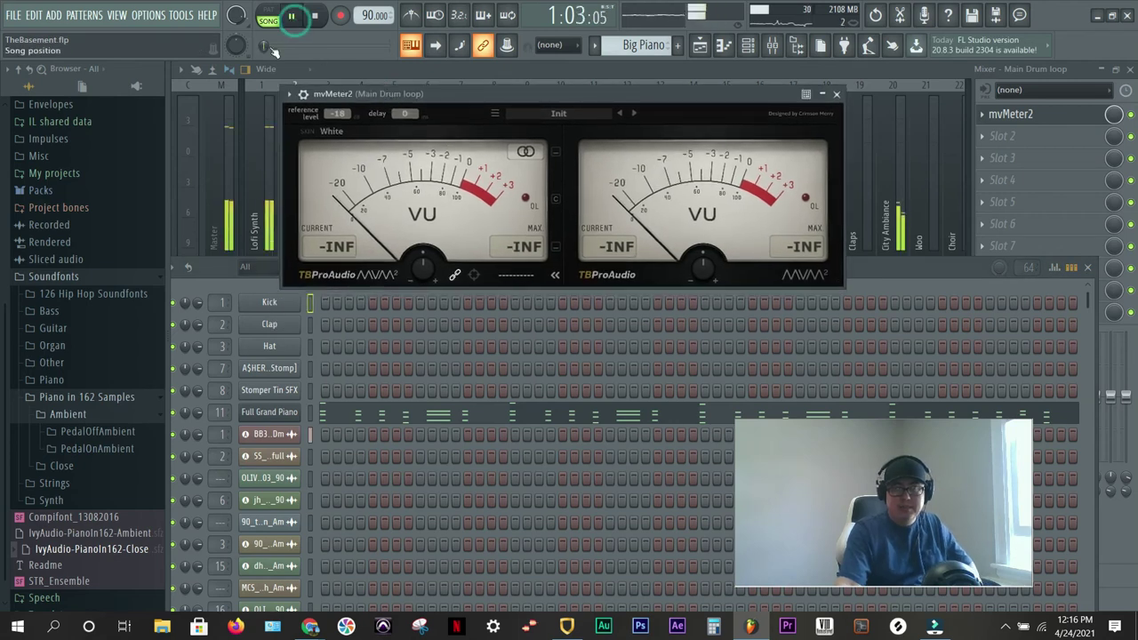
drag(271, 49, 276, 46)
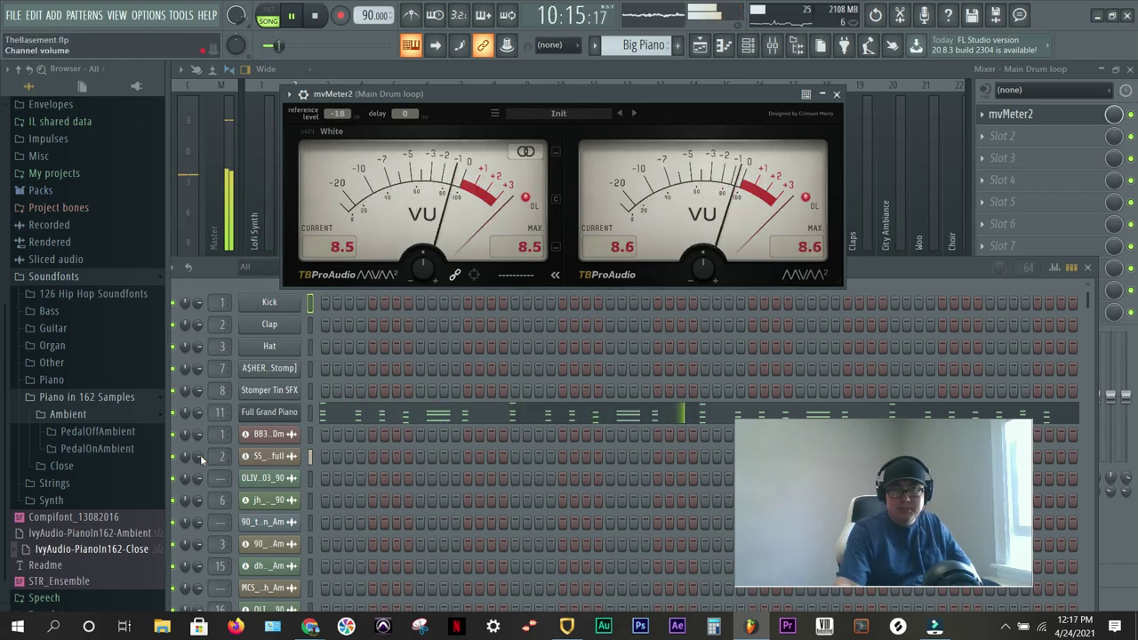
drag(200, 454, 201, 466)
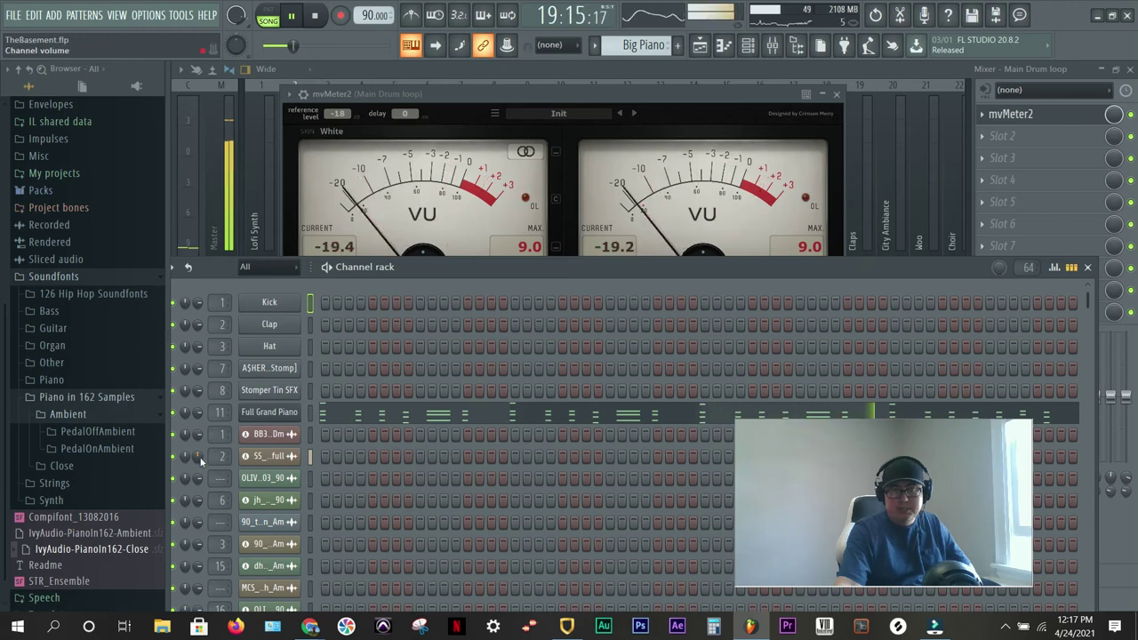
scroll(197, 457, down, 3)
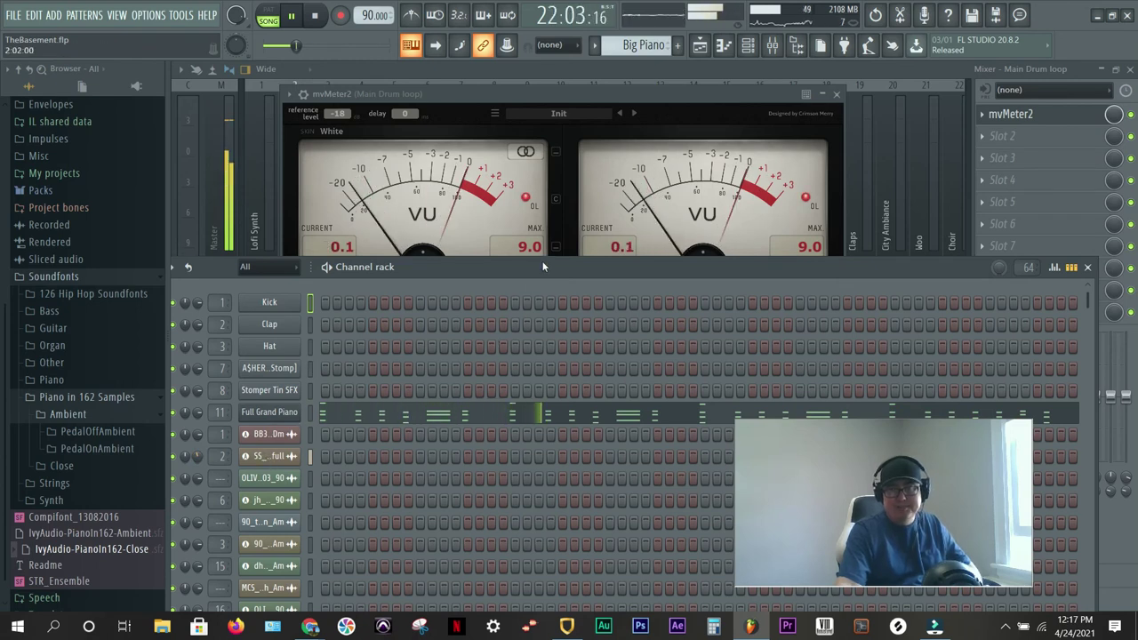
key(space)
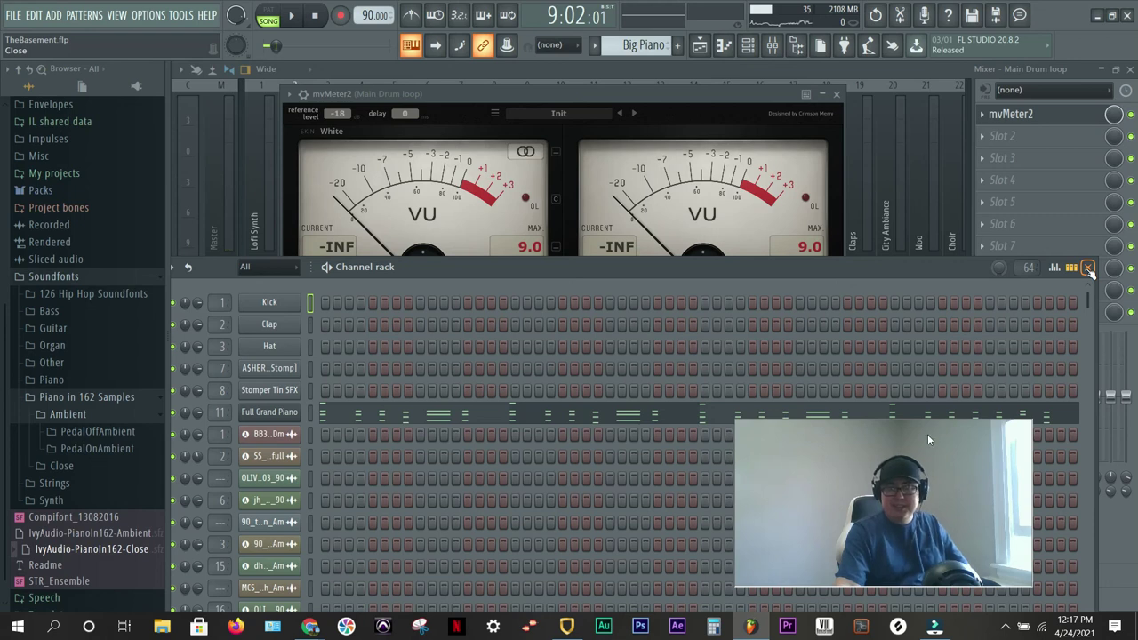
click(1005, 626)
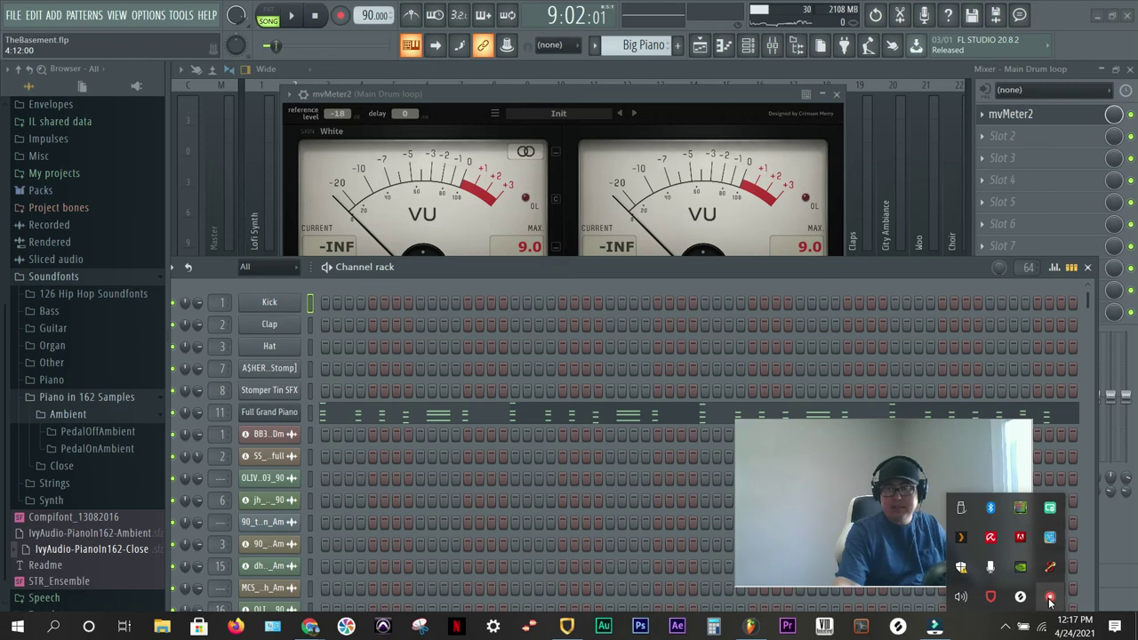
Step: Open the background tray app's quick menu before comparing The Basement and The Basement #2 bounces
right_click(1050, 598)
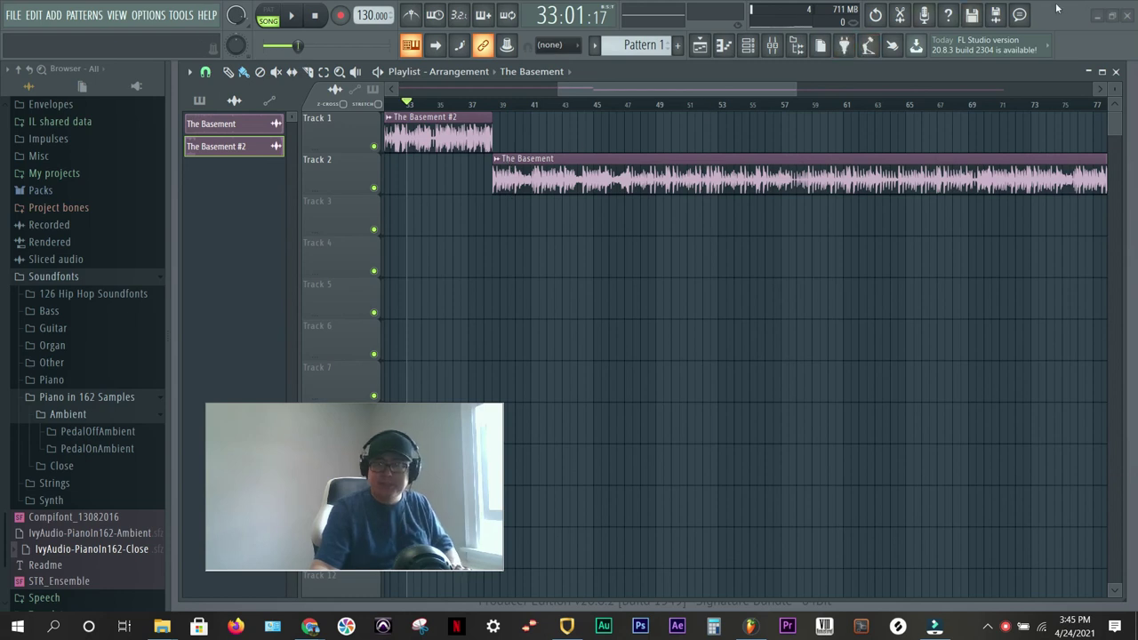
key(space)
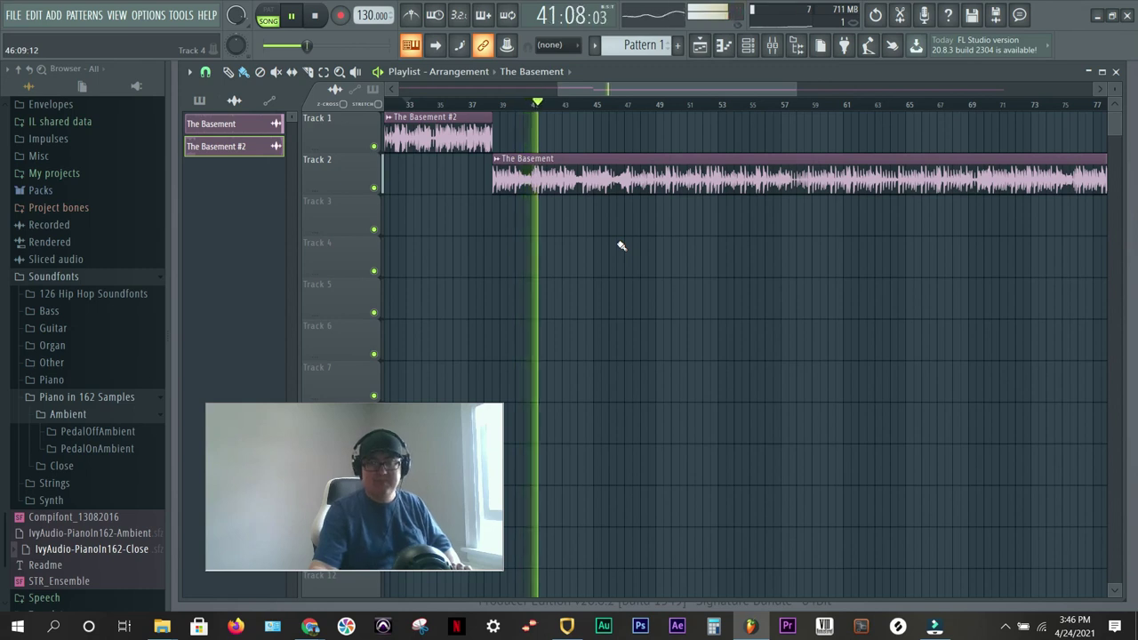
key(space)
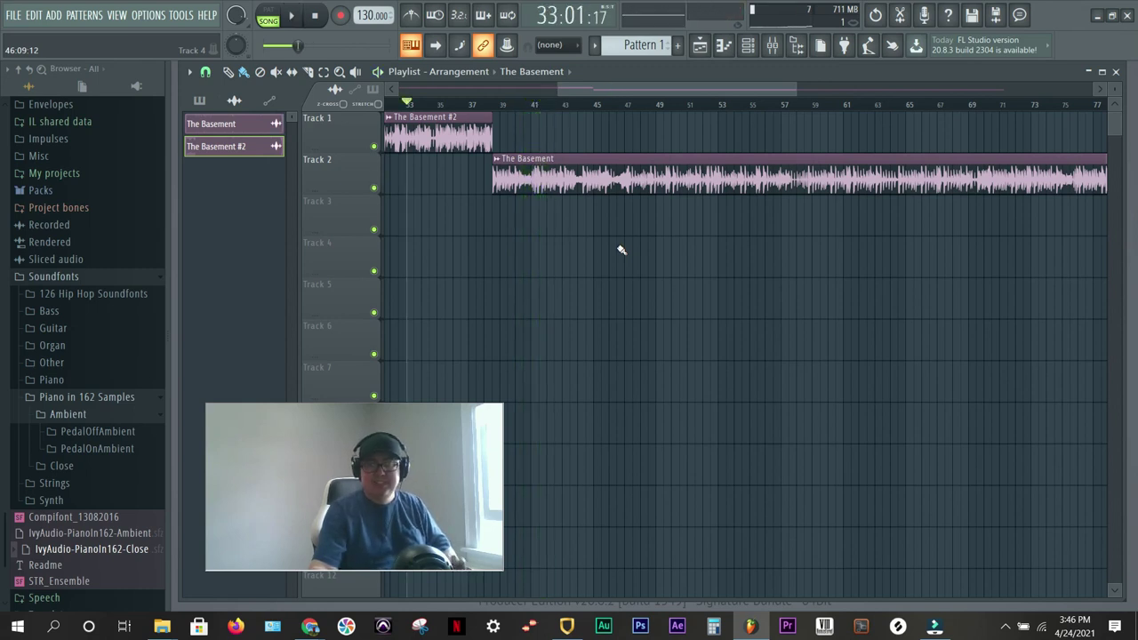